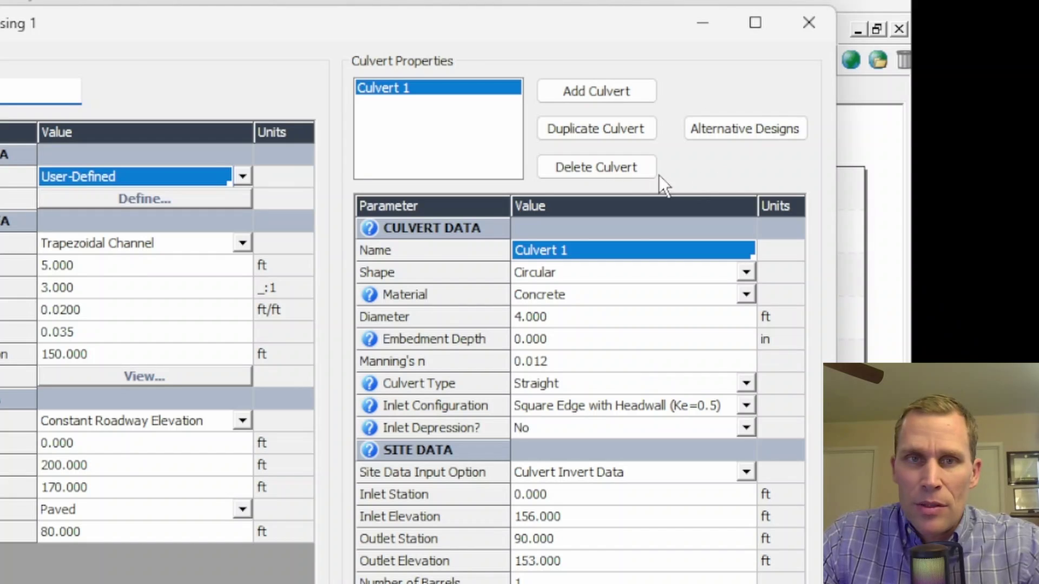
# - Enable inlet depression for Culvert 1 and try to open the Alternative Designs module with it active
pyautogui.click(400, 88)
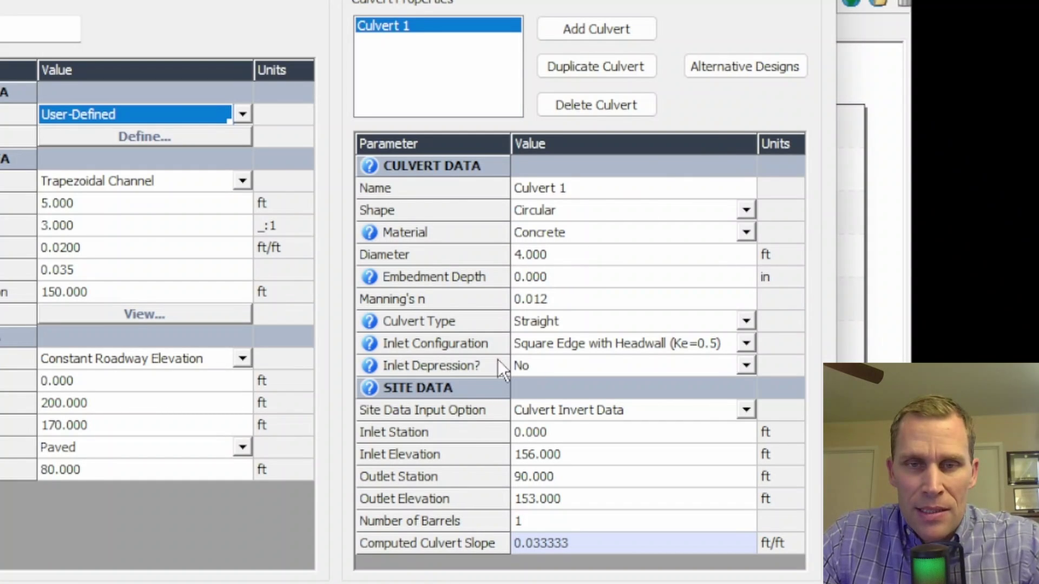
pyautogui.click(563, 362)
pyautogui.click(563, 362)
pyautogui.click(562, 362)
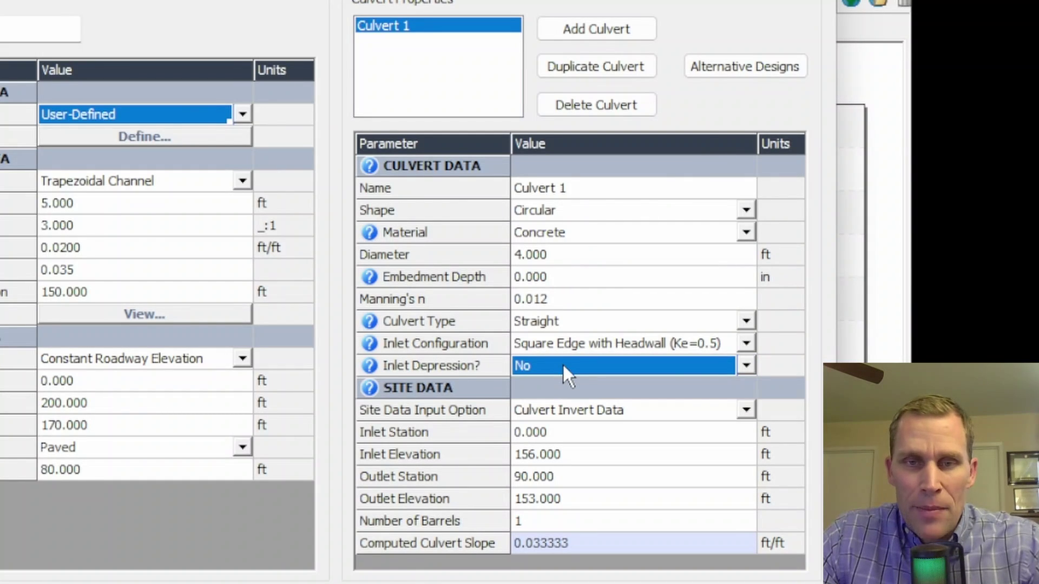
pyautogui.click(744, 367)
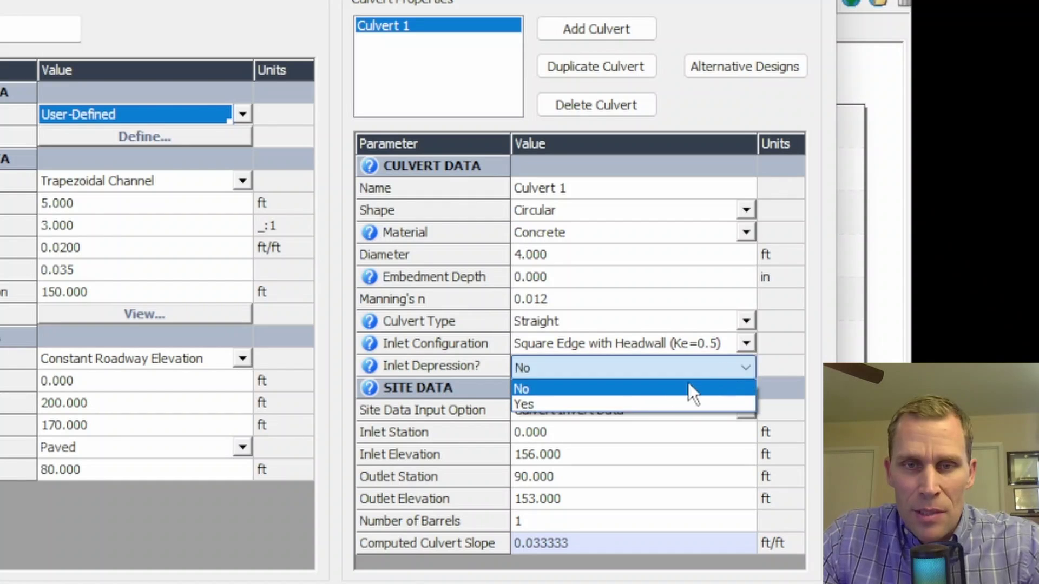
pyautogui.click(624, 405)
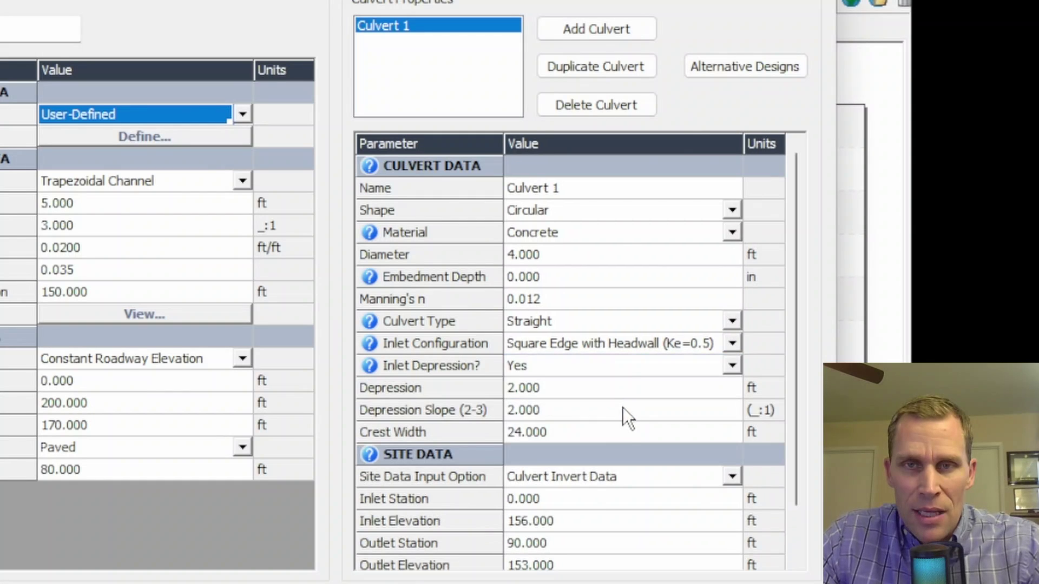
pyautogui.click(726, 67)
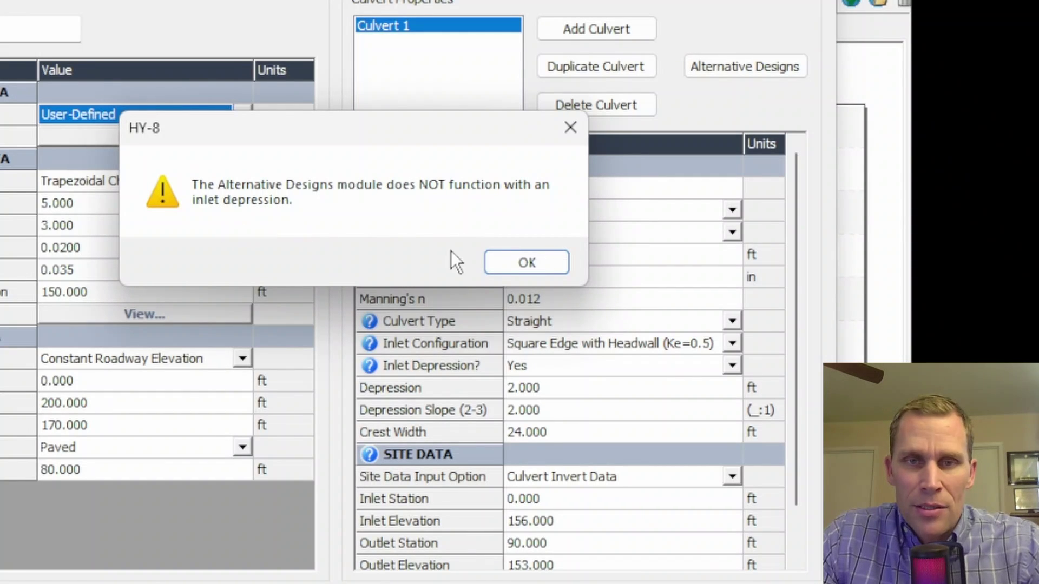
pyautogui.click(556, 267)
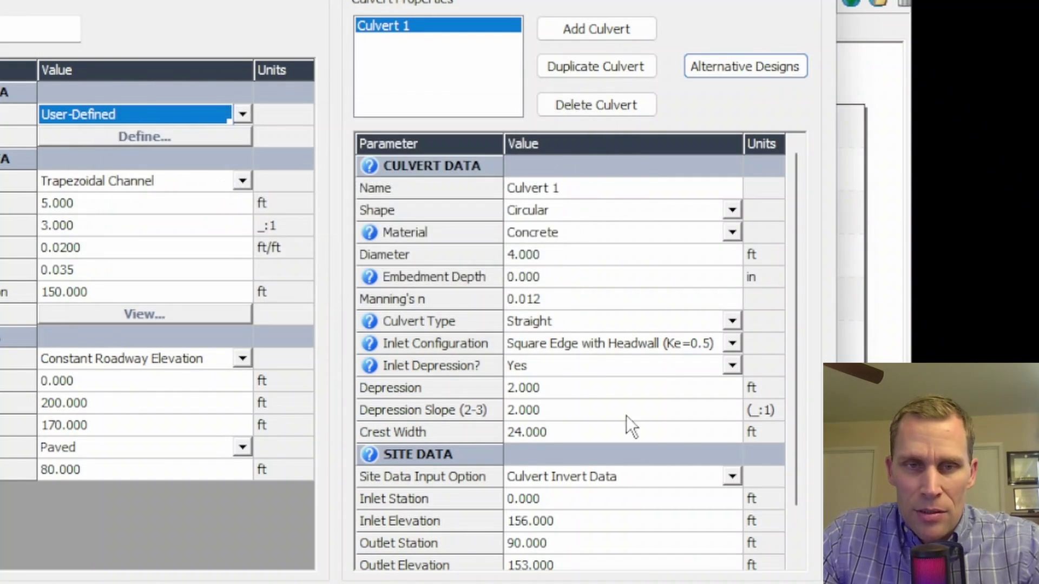
# - Set Culvert 1's inlet depression to No and keep Straight as its culvert type
pyautogui.click(730, 366)
pyautogui.click(688, 384)
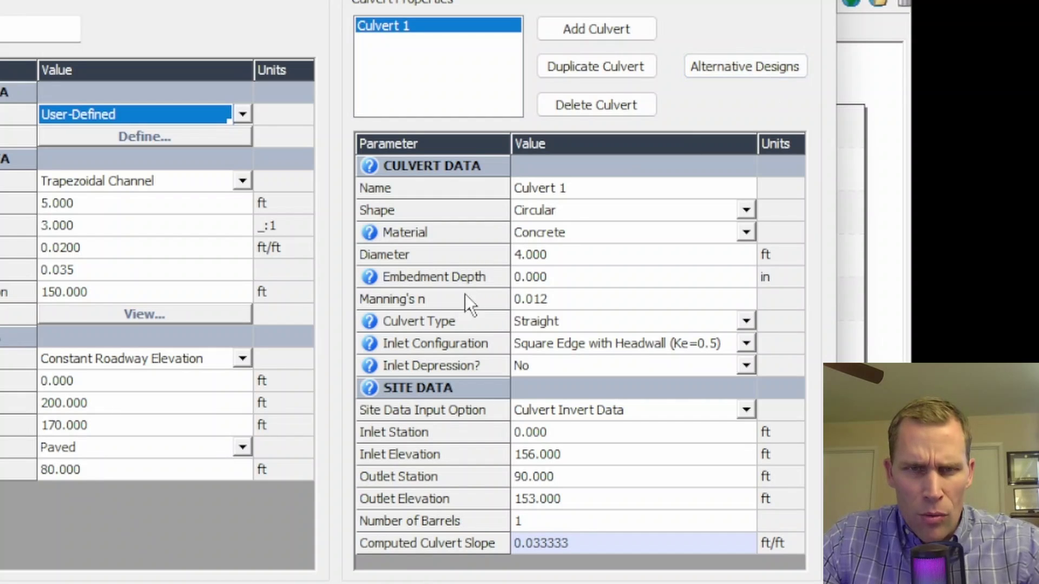
pyautogui.click(747, 320)
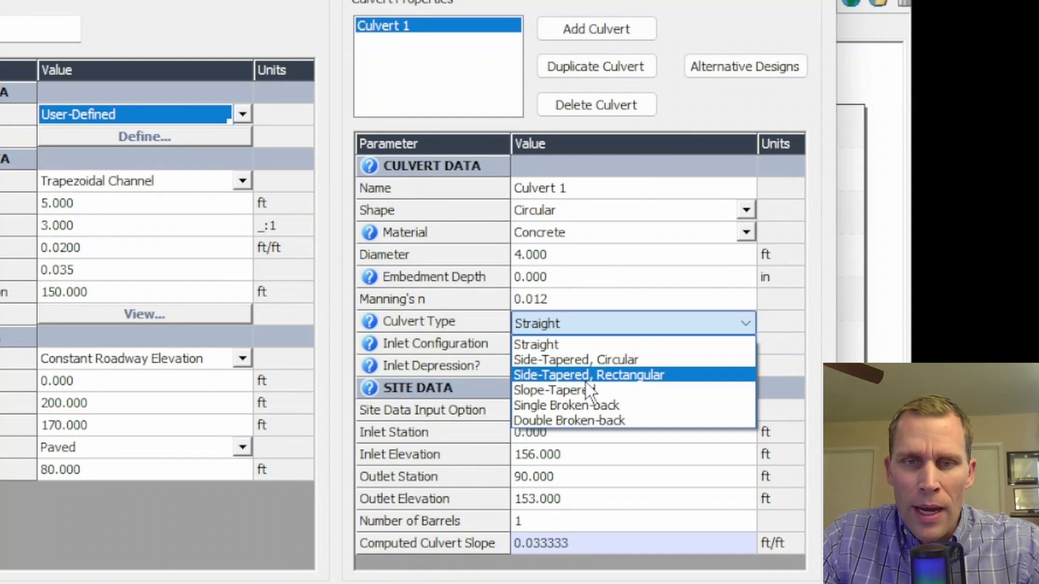
pyautogui.click(556, 345)
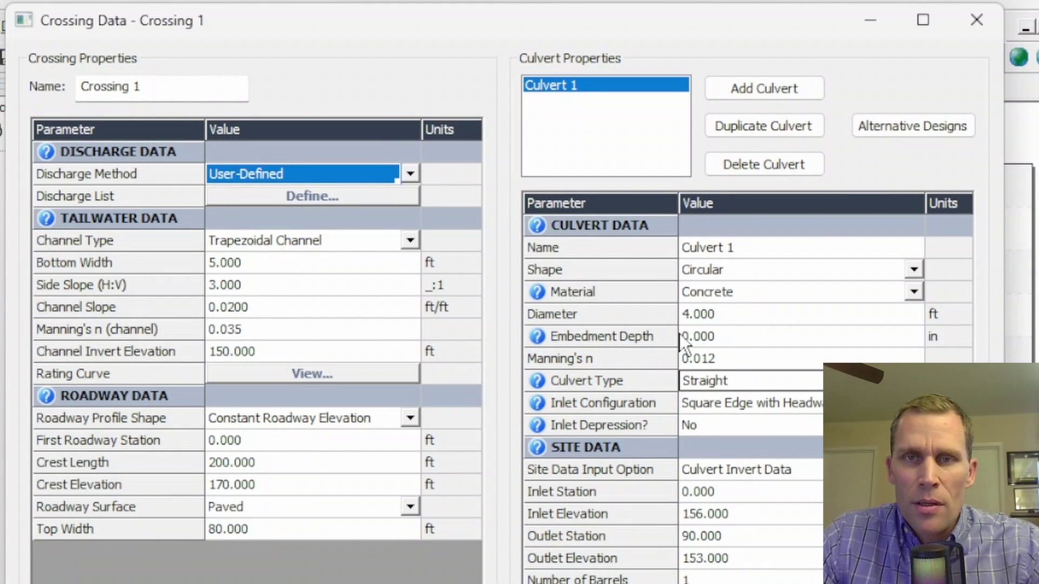
# - Open the Alternative Designs module for Culvert 1 and expand the materials under the Circular shape
pyautogui.click(907, 126)
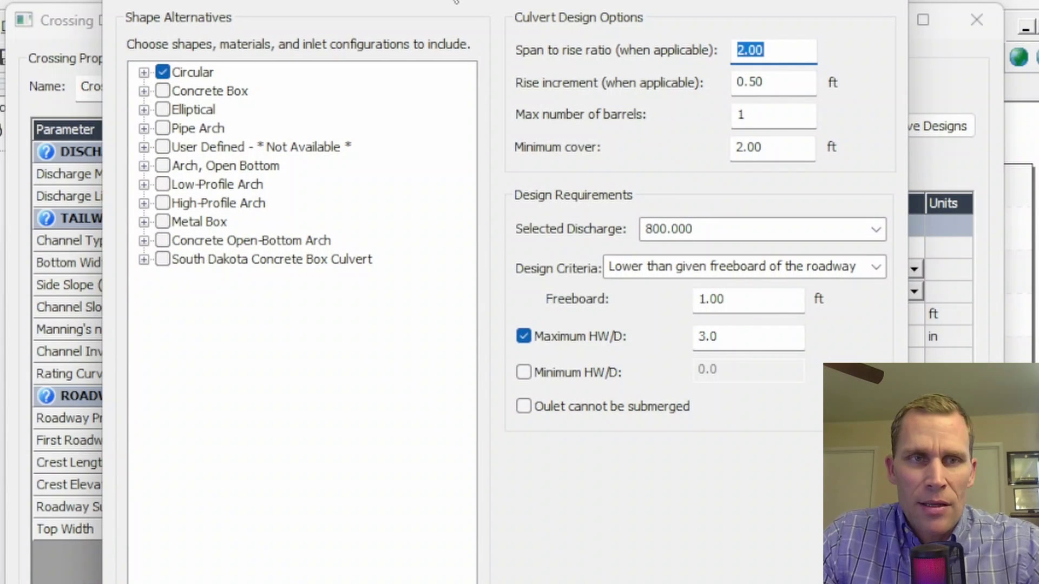
pyautogui.moveTo(451, 2); pyautogui.dragTo(596, 34)
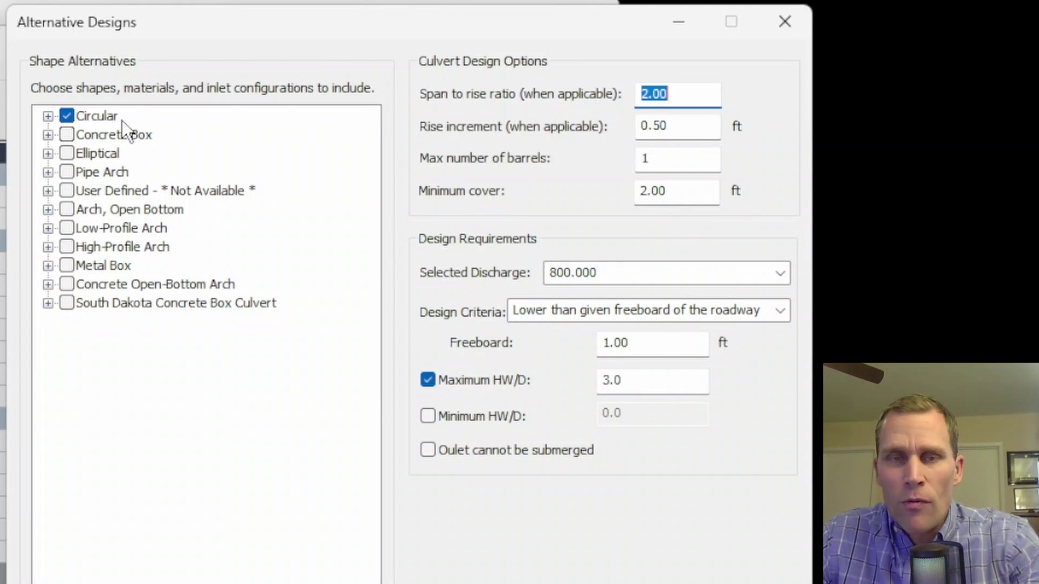
pyautogui.click(47, 116)
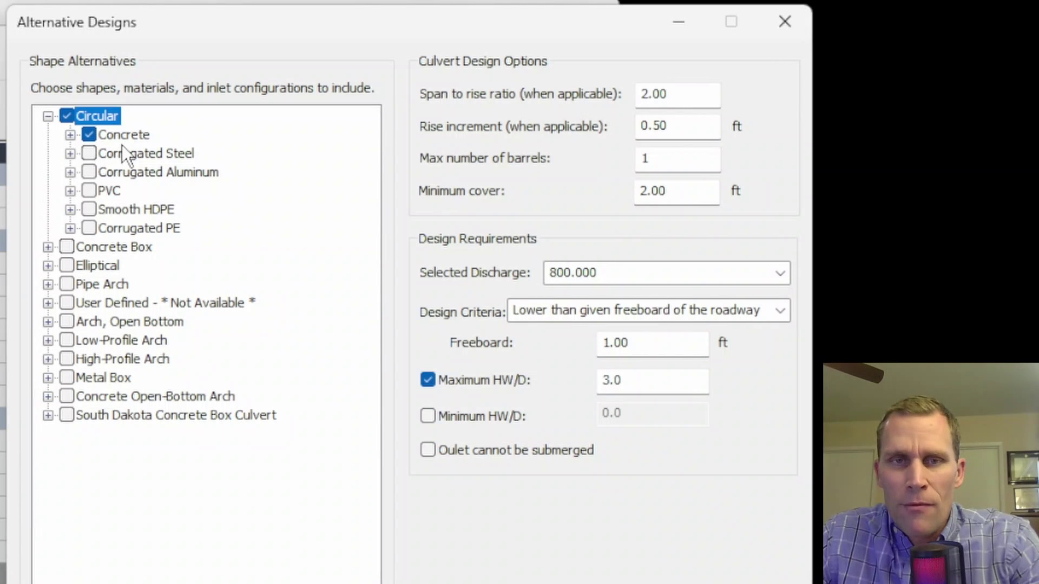
# - Include Corrugated Steel and Corrugated Aluminum among the circular material alternatives, and clear both again
pyautogui.click(90, 154)
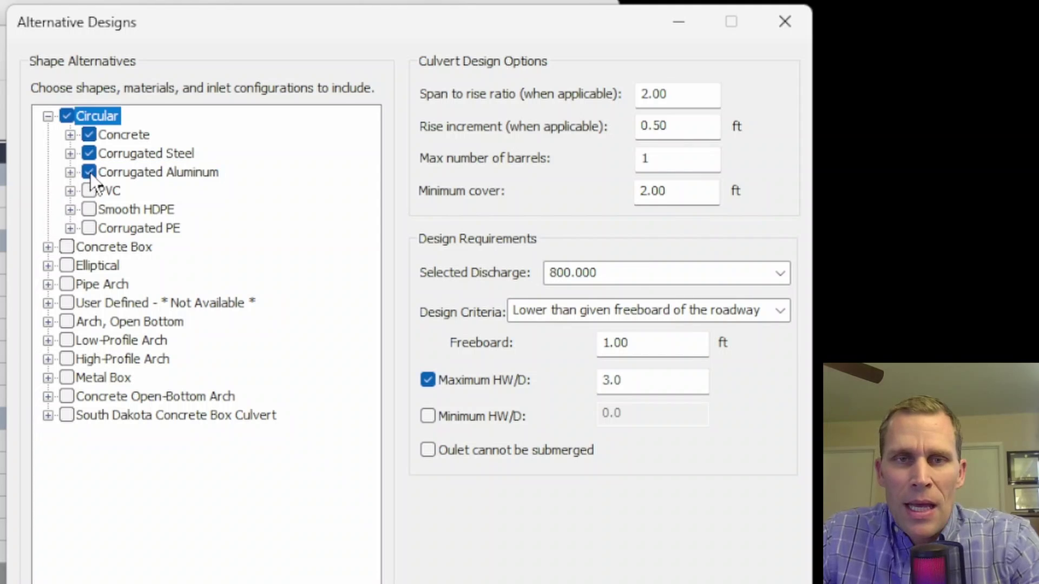
pyautogui.click(92, 187)
pyautogui.click(92, 190)
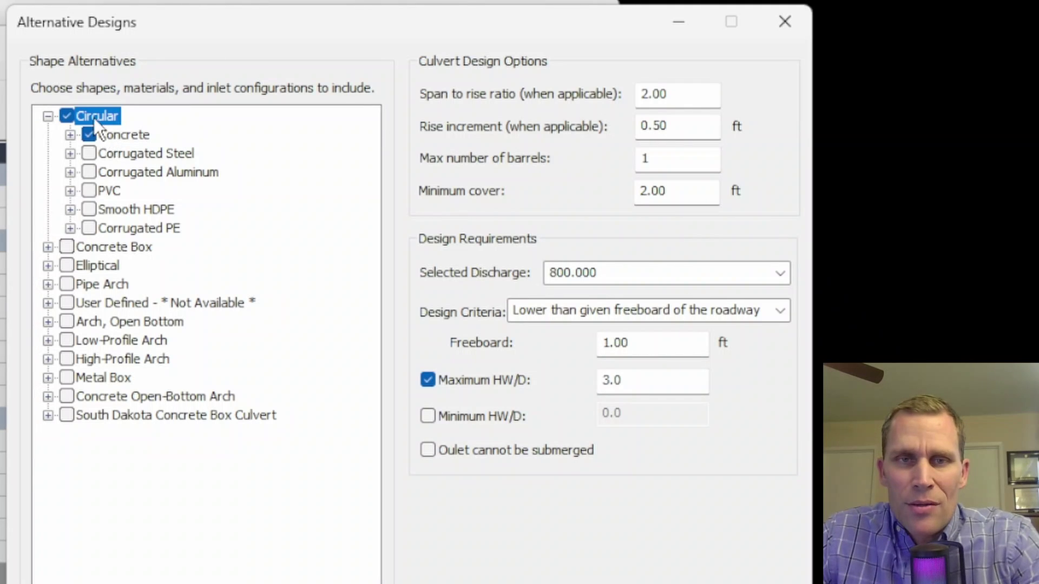
# - Examine the inlet configurations offered for circular concrete and corrugated steel culverts, and collapse the Circular shape
pyautogui.doubleClick(112, 138)
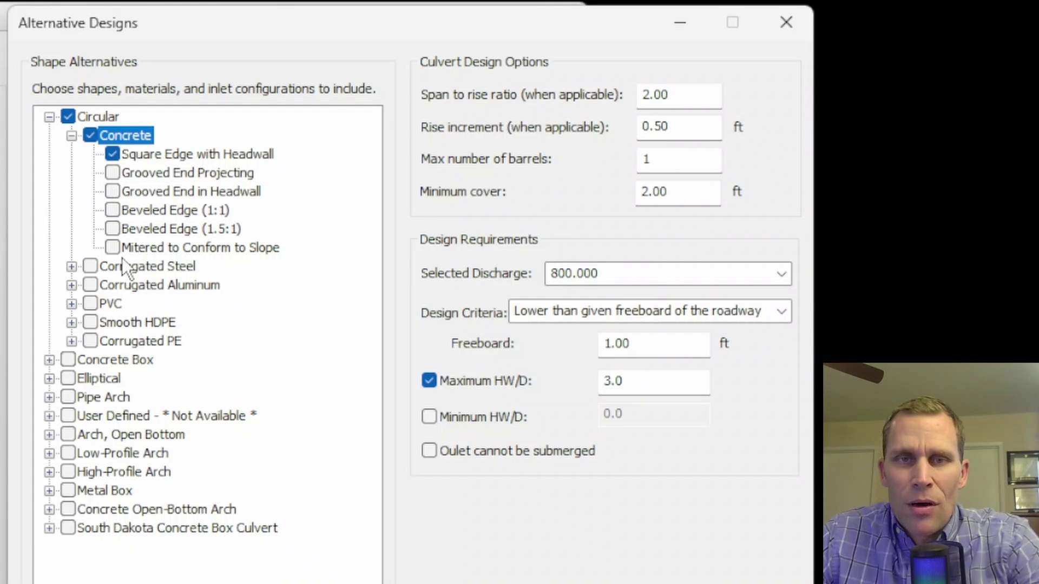
pyautogui.click(72, 136)
pyautogui.click(72, 154)
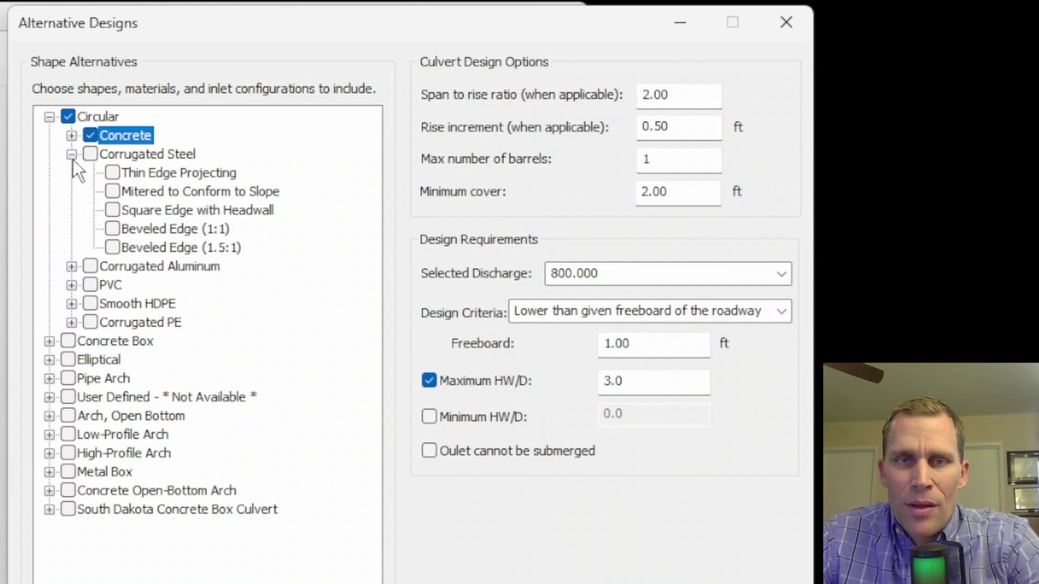
pyautogui.click(71, 155)
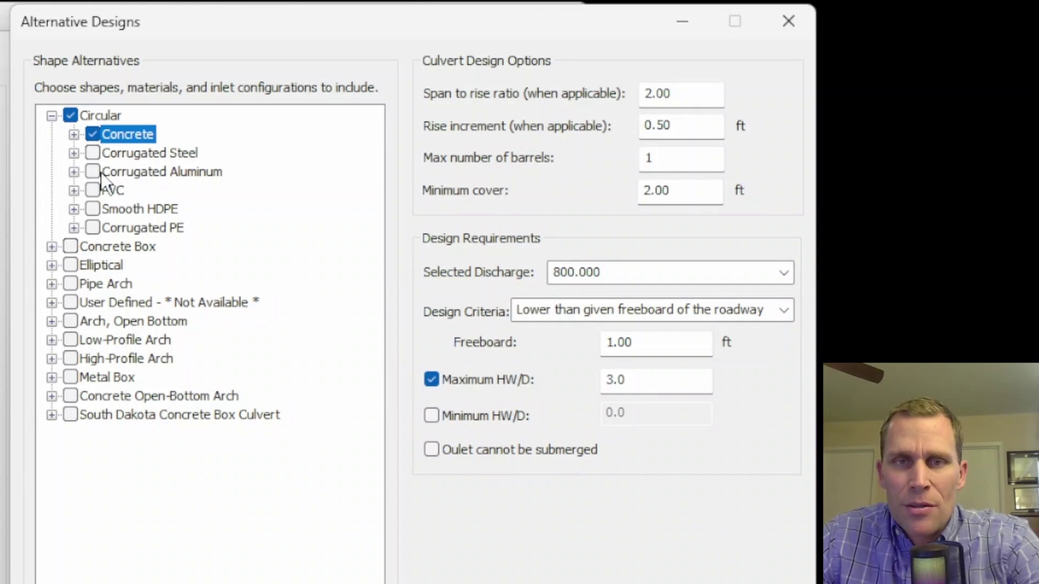
pyautogui.click(76, 134)
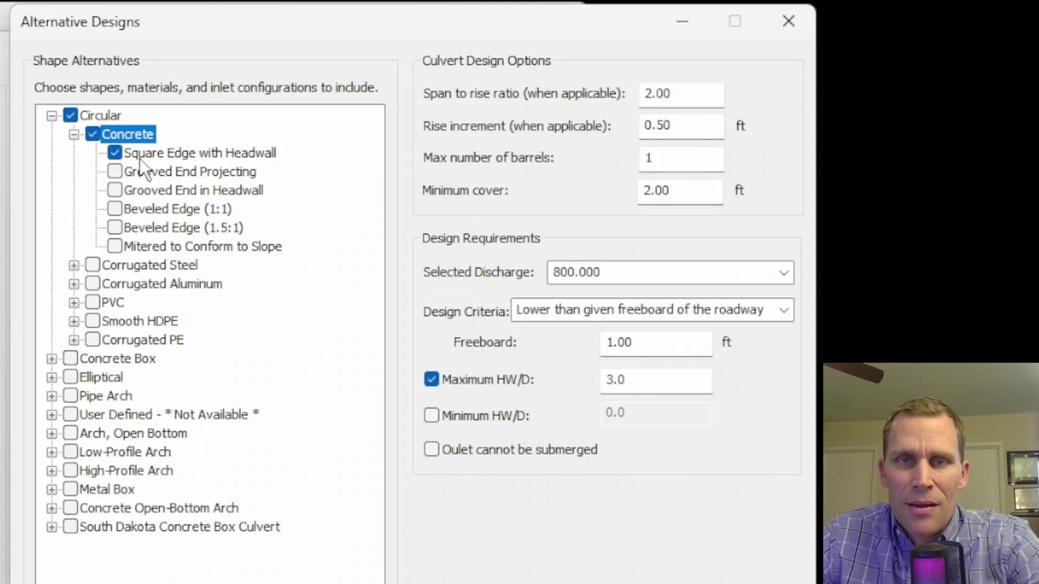
pyautogui.click(74, 135)
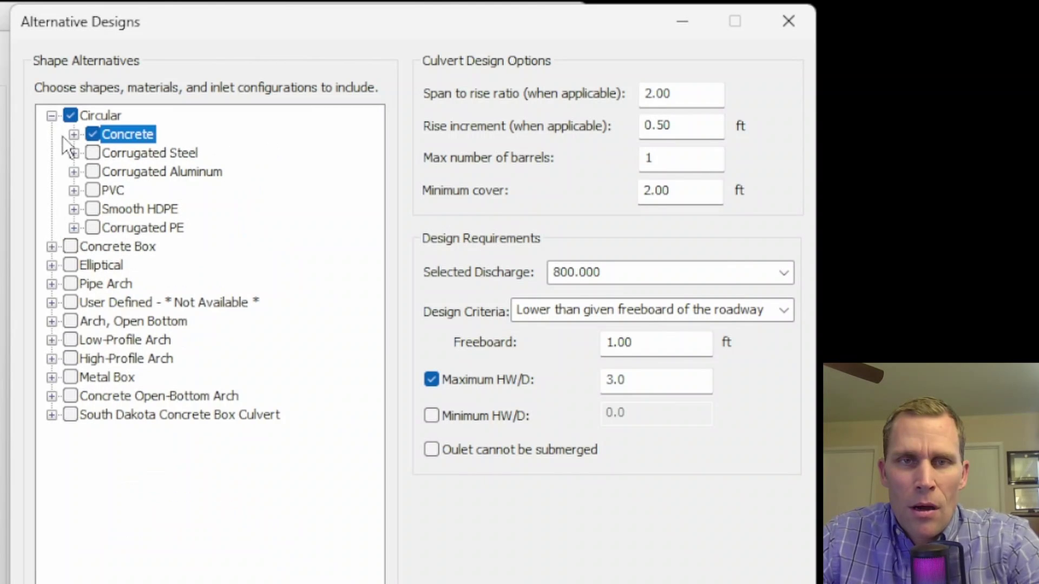
pyautogui.click(51, 116)
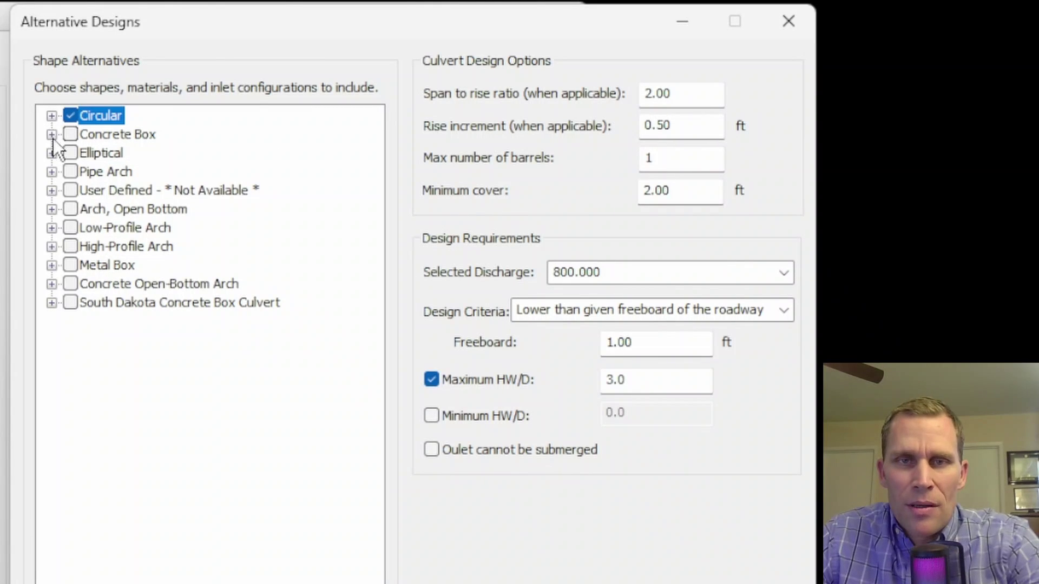
# - Examine the material and inlet configuration alternatives for the Concrete Box and Elliptical shapes, and collapse both
pyautogui.click(52, 135)
pyautogui.click(73, 153)
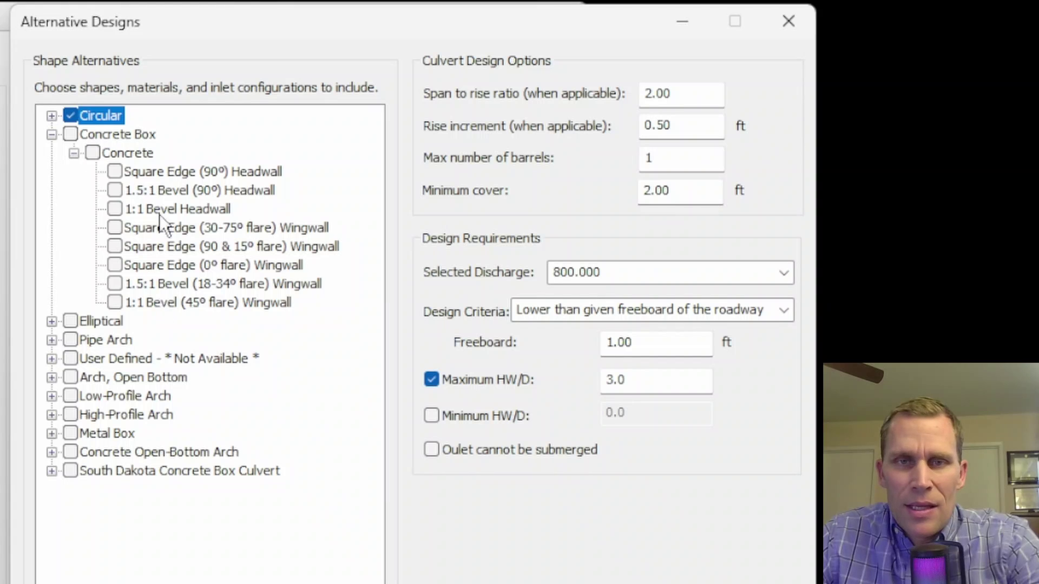
pyautogui.click(75, 153)
pyautogui.click(52, 136)
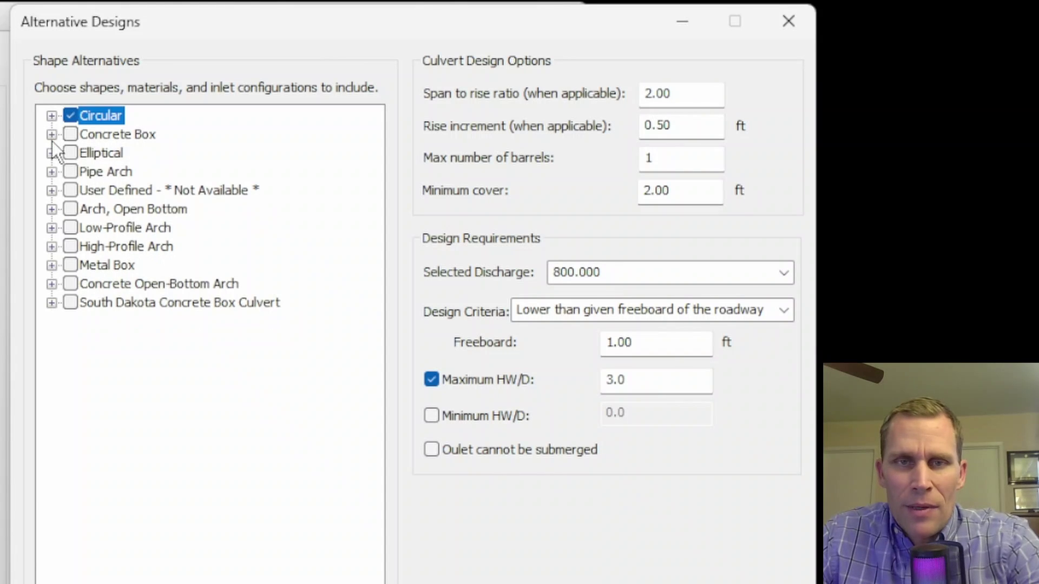
pyautogui.click(52, 153)
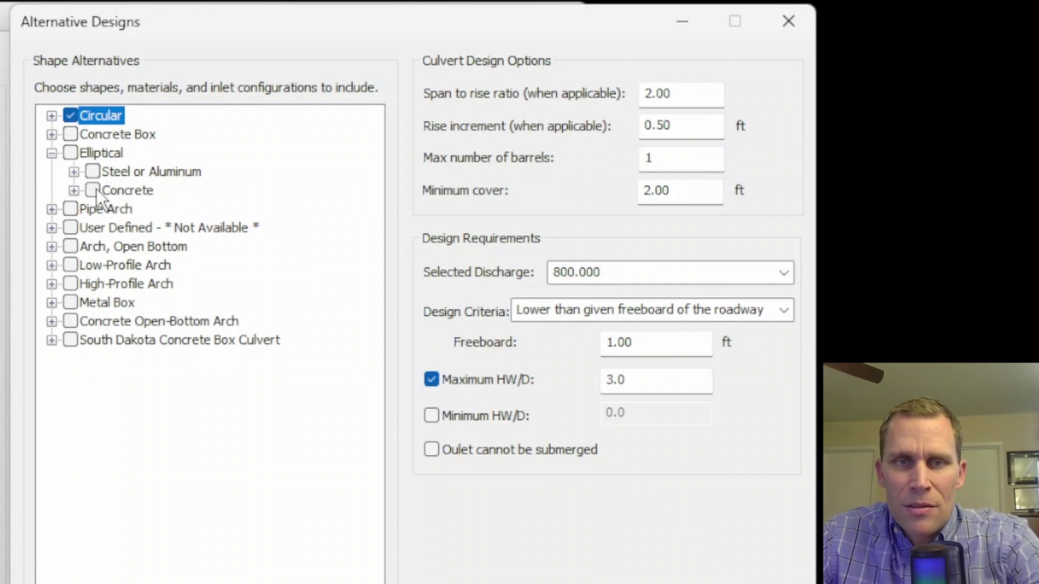
pyautogui.click(72, 173)
pyautogui.click(72, 172)
pyautogui.click(52, 153)
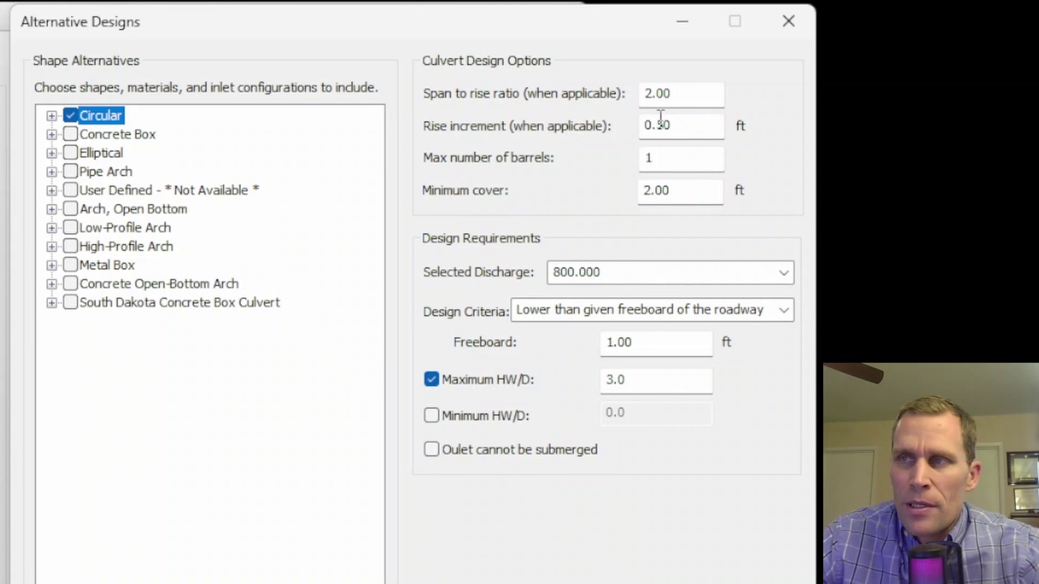
# - Review the culvert design options: span to rise ratio, rise increment, maximum number of barrels and minimum cover
pyautogui.moveTo(693, 96); pyautogui.dragTo(616, 96)
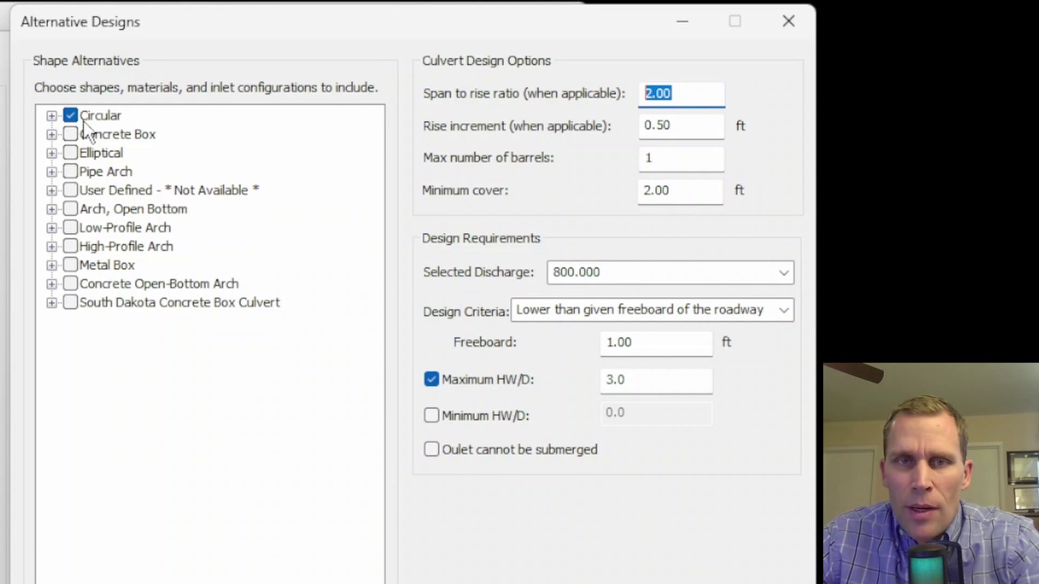
pyautogui.click(101, 117)
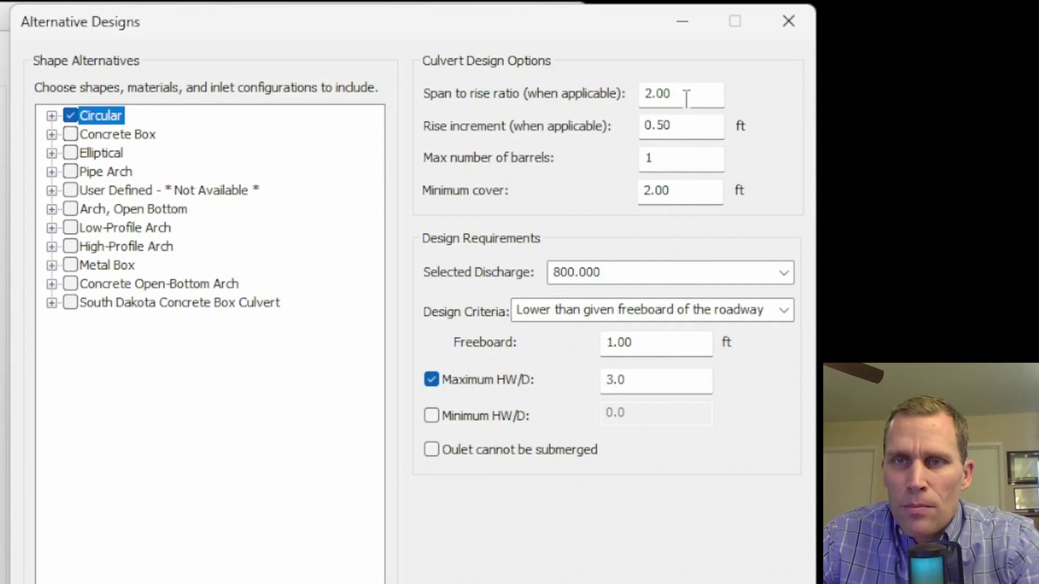
pyautogui.moveTo(685, 95); pyautogui.dragTo(629, 94)
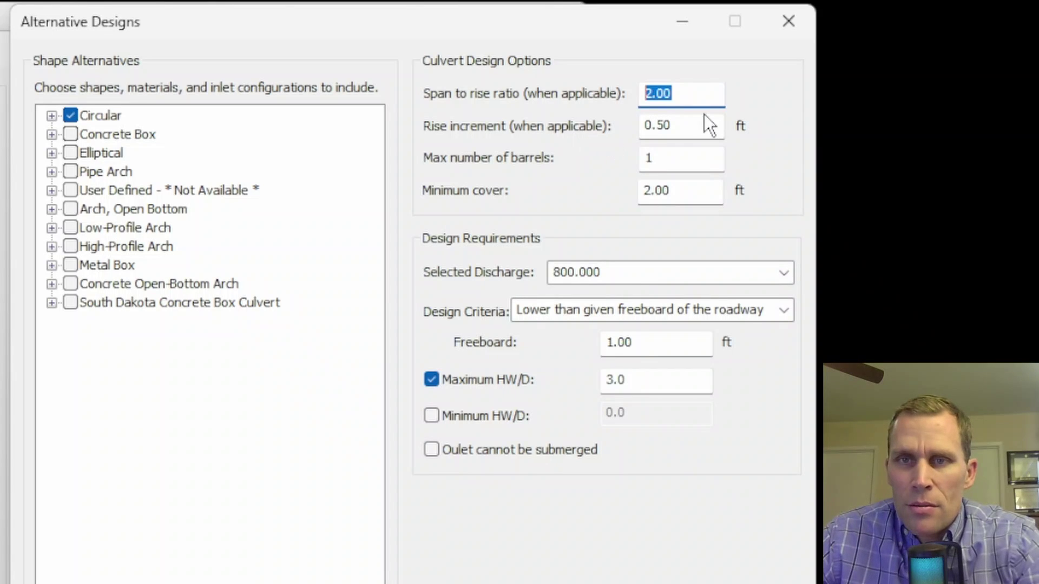
pyautogui.click(679, 127)
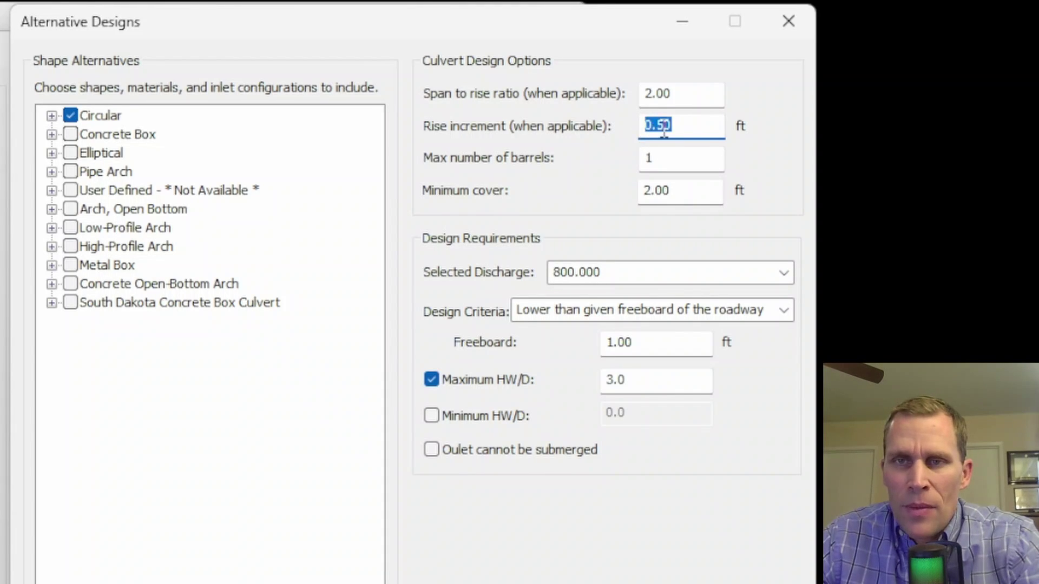
pyautogui.click(683, 124)
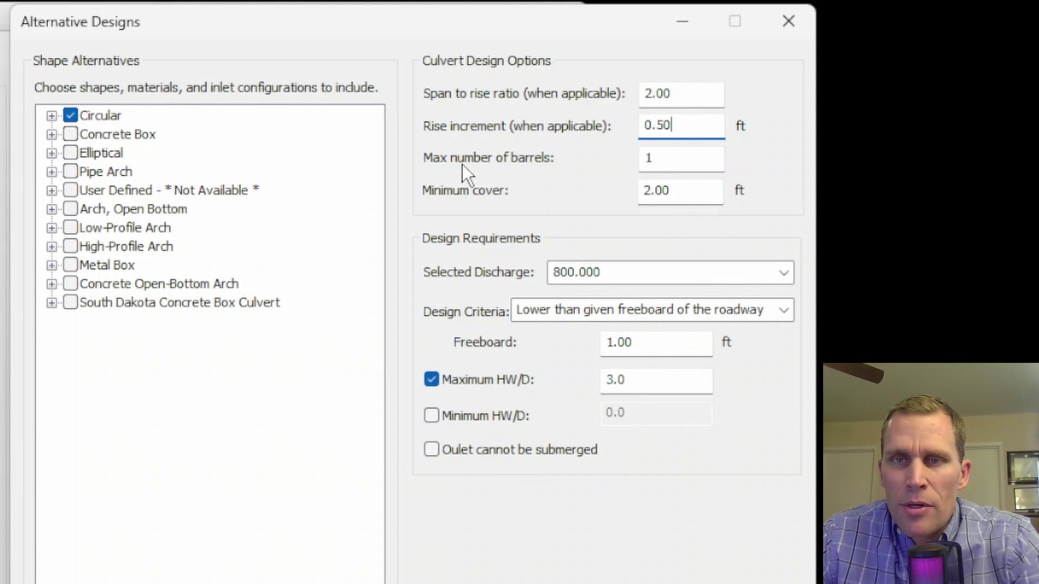
pyautogui.moveTo(663, 157); pyautogui.dragTo(622, 157)
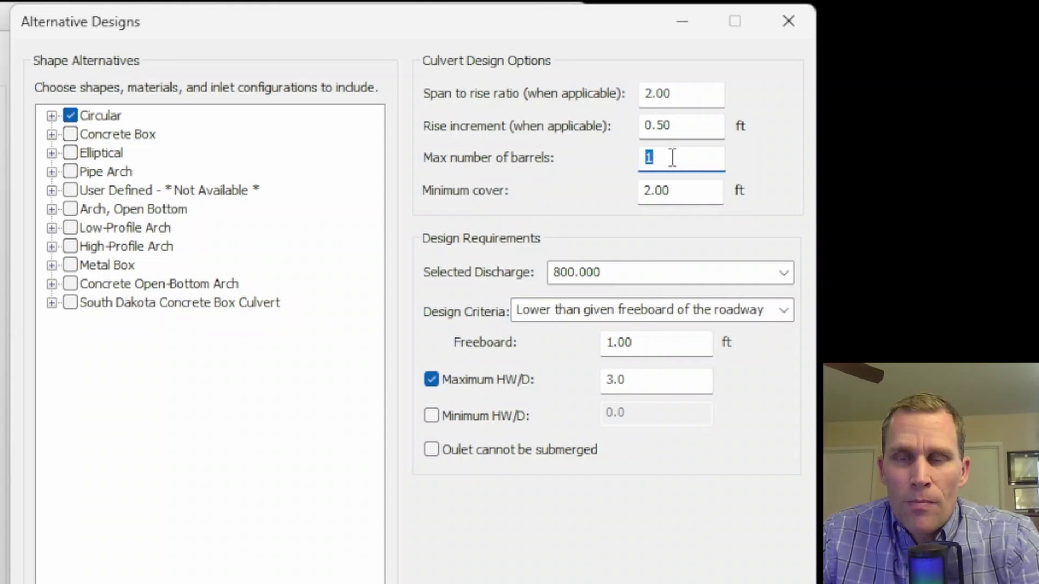
pyautogui.click(642, 157)
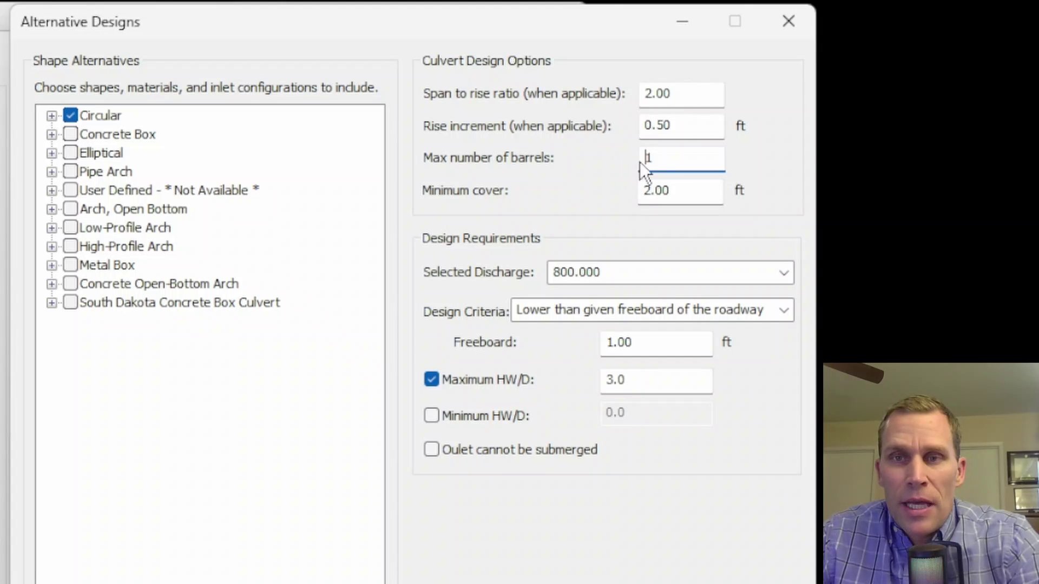
pyautogui.moveTo(660, 160); pyautogui.dragTo(640, 160)
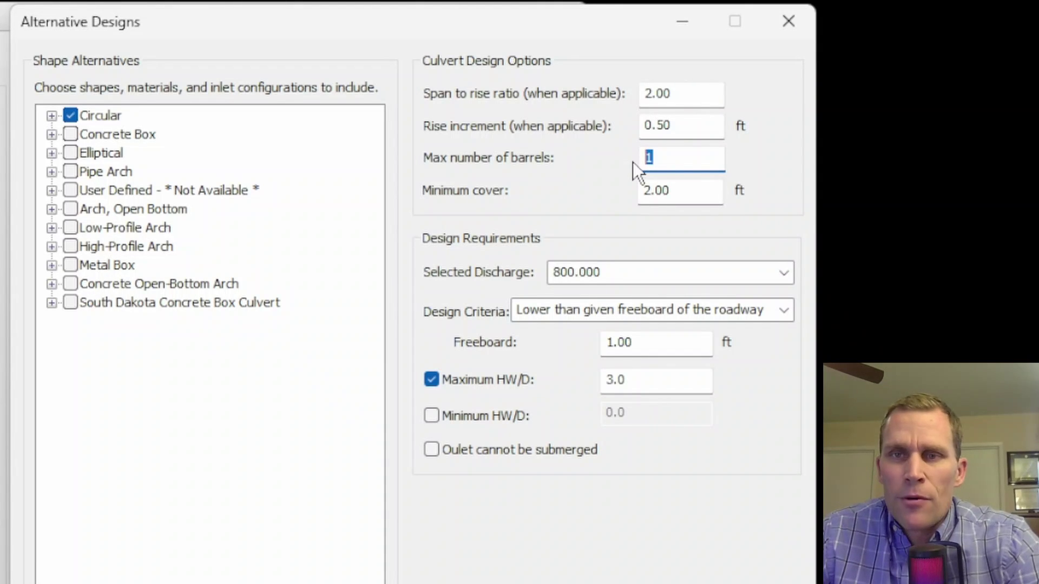
pyautogui.hotkey('shift', 'Tab')
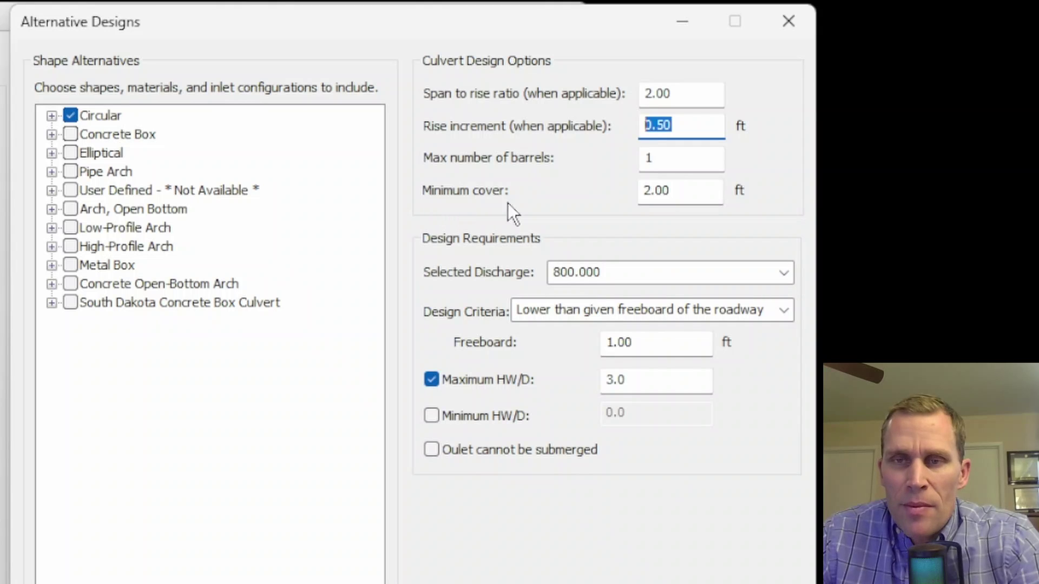
pyautogui.click(683, 190)
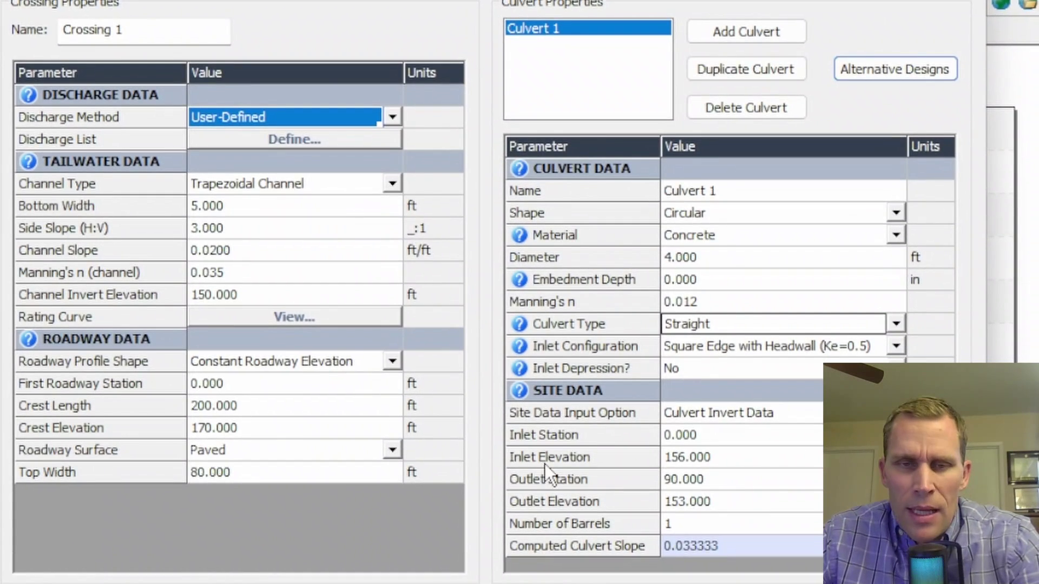
# - Check Culvert 1's inlet elevation against the roadway crest elevation, and reopen the alternative designs to examine the minimum cover
pyautogui.click(734, 455)
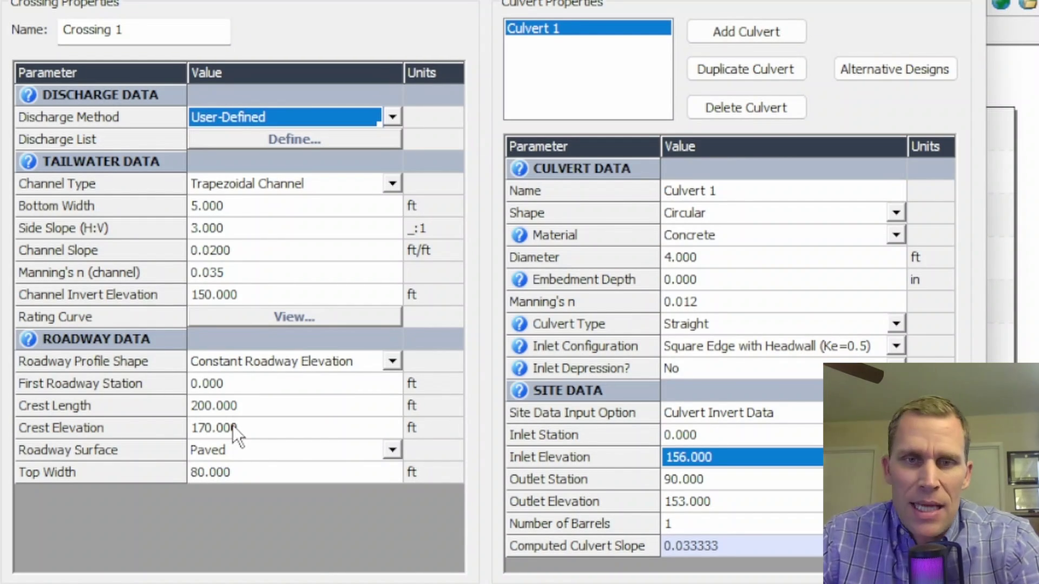
pyautogui.click(884, 69)
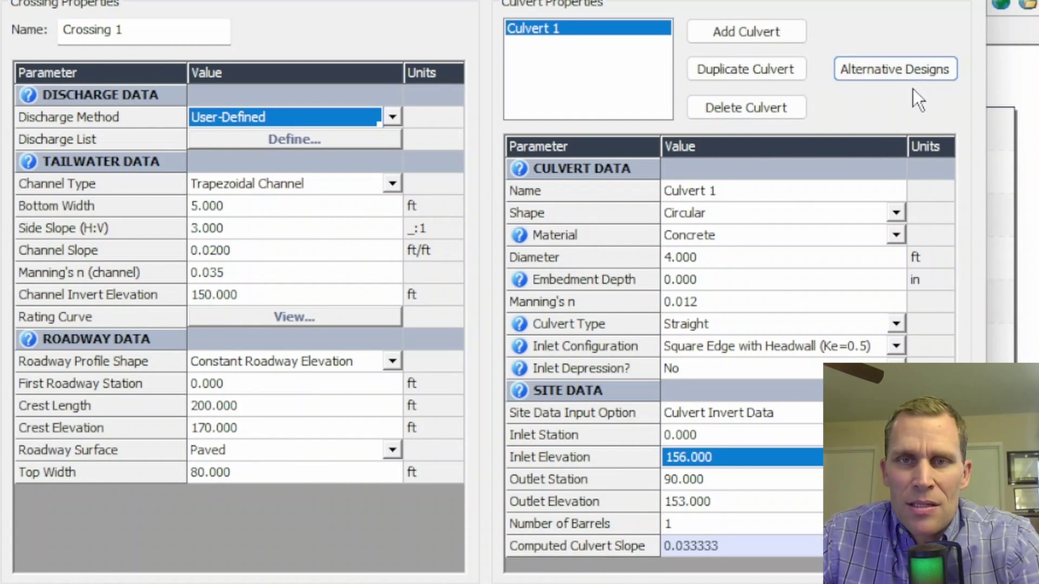
pyautogui.click(887, 70)
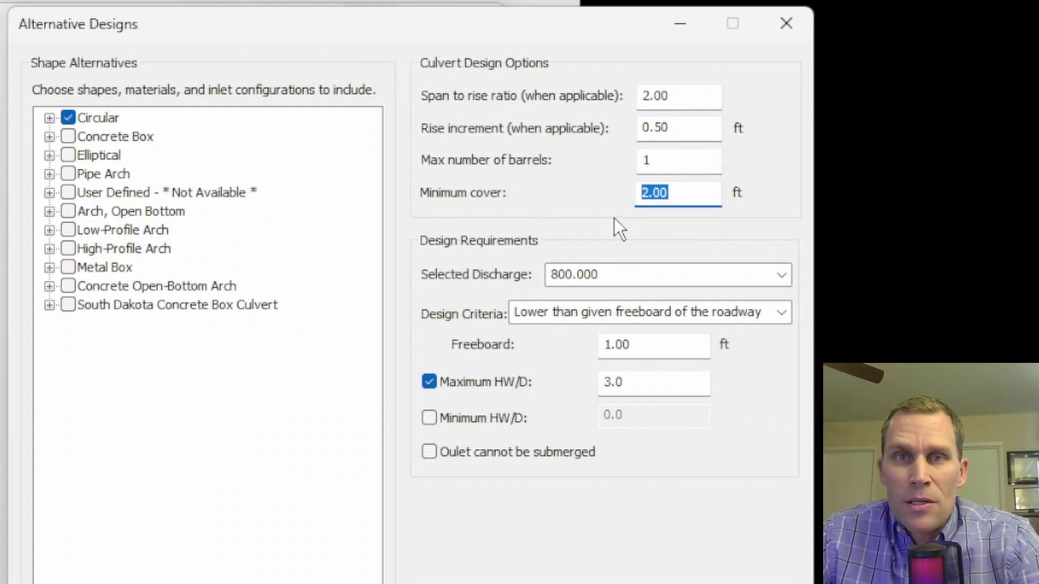
pyautogui.moveTo(698, 190); pyautogui.dragTo(619, 190)
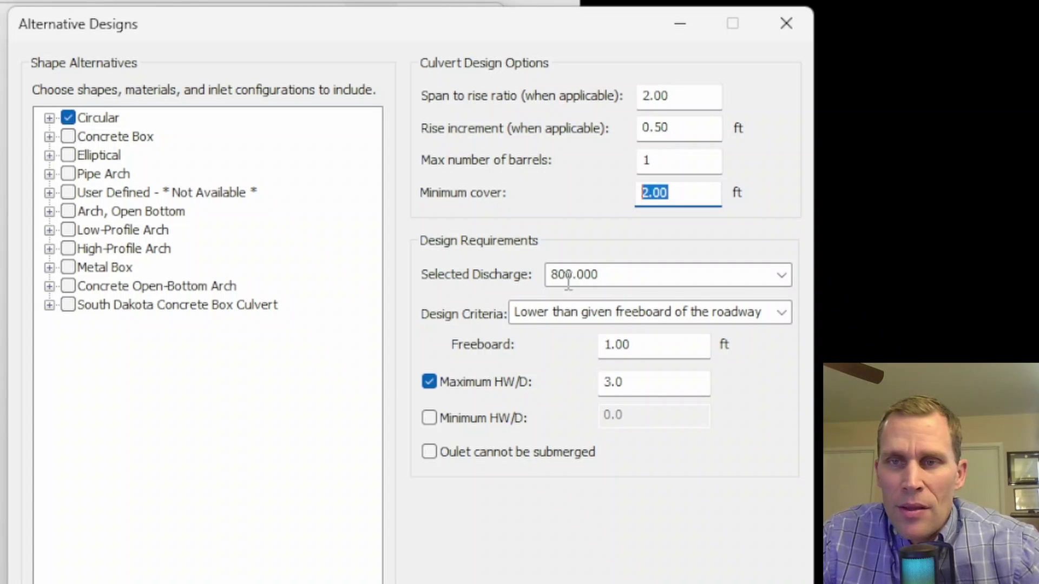
# - Choose 800 as the selected discharge for the design requirements and check the freeboard value
pyautogui.click(784, 275)
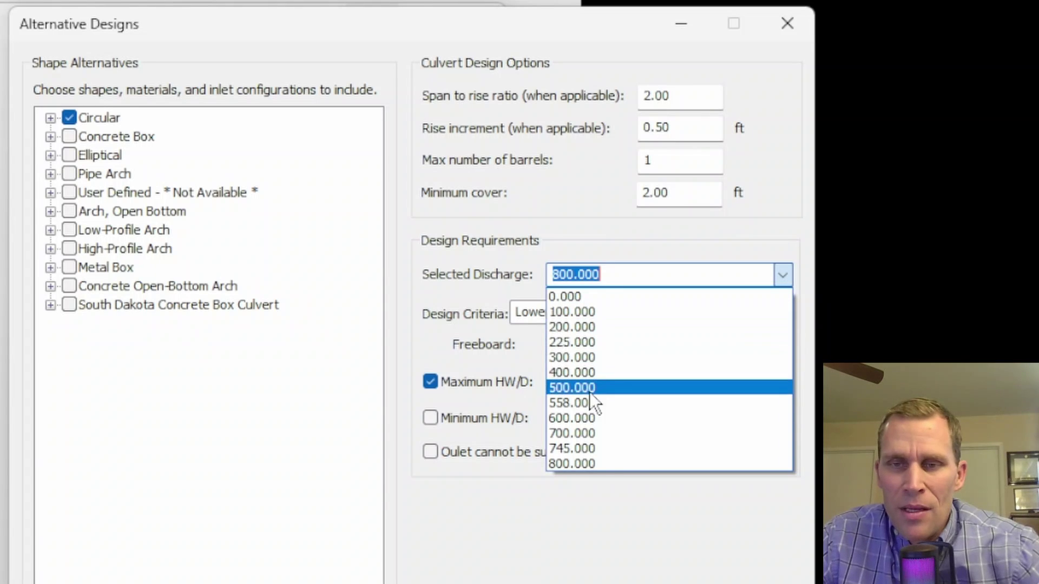
pyautogui.click(580, 461)
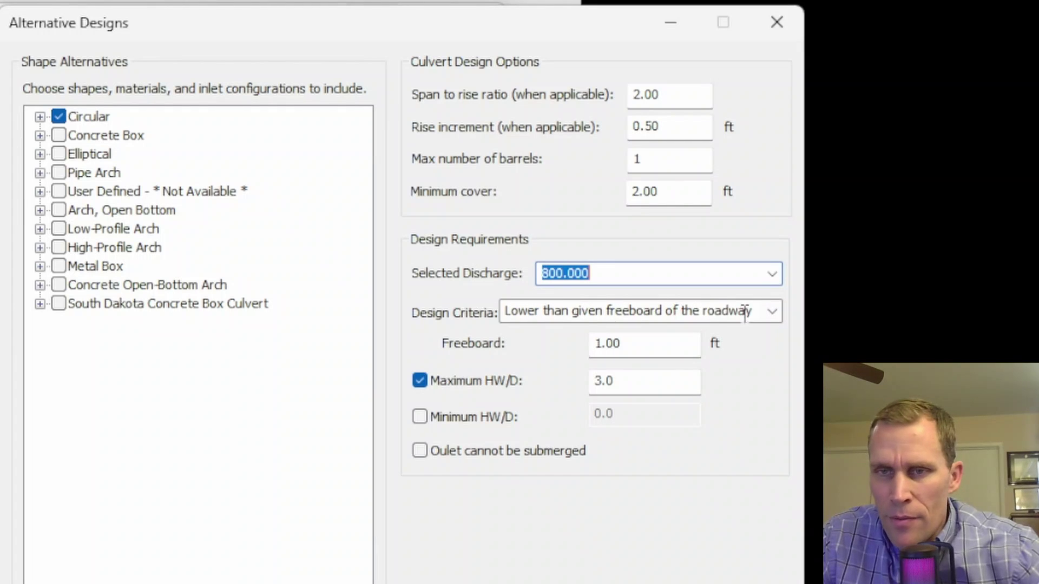
pyautogui.click(651, 347)
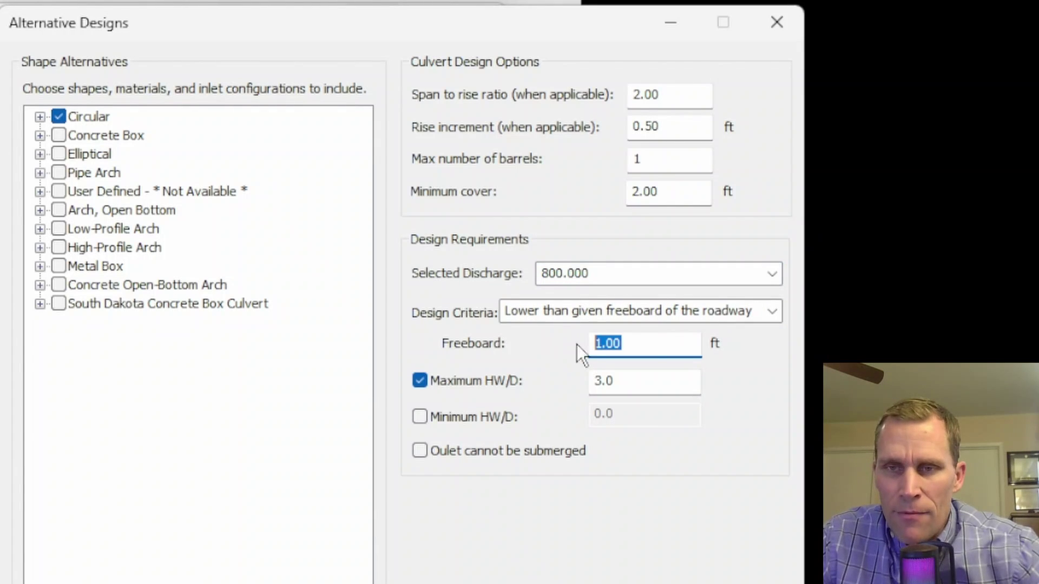
# - Try the design criteria "Lower than given HW elevation" with a maximum HW elevation of 168 ft
pyautogui.click(771, 314)
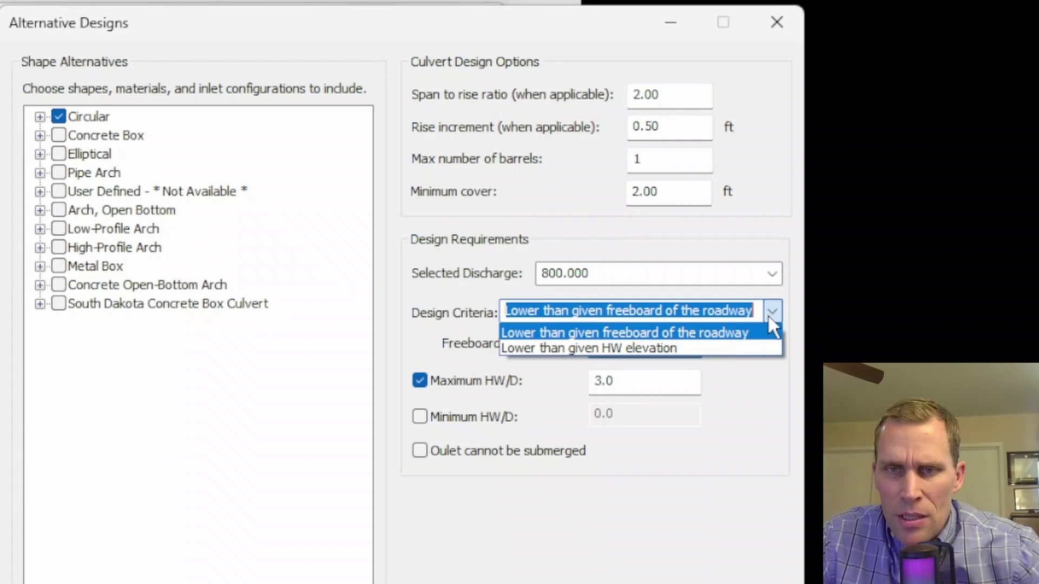
pyautogui.click(654, 348)
pyautogui.moveTo(665, 345); pyautogui.dragTo(580, 349)
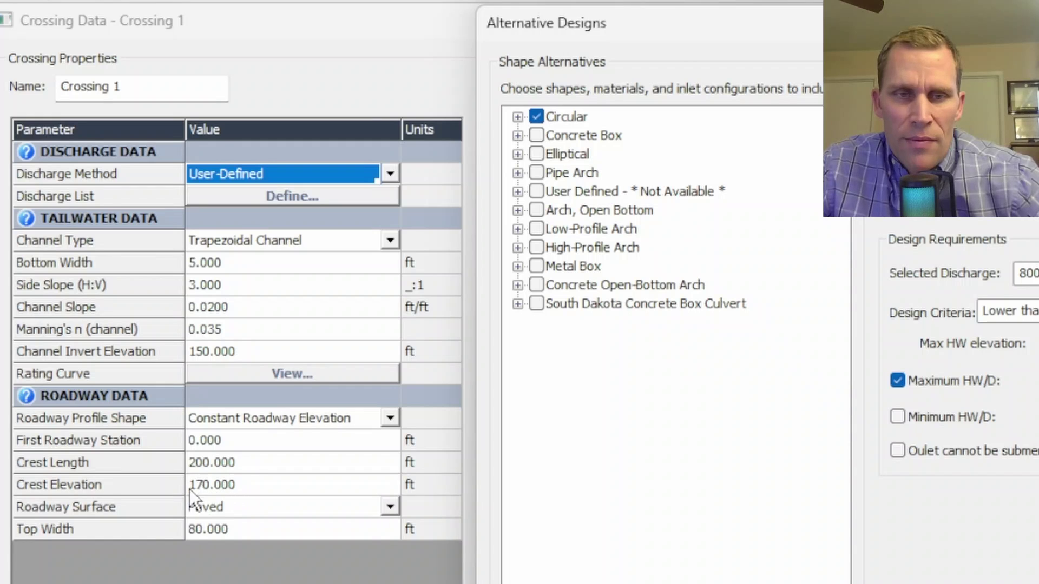
pyautogui.click(880, 343)
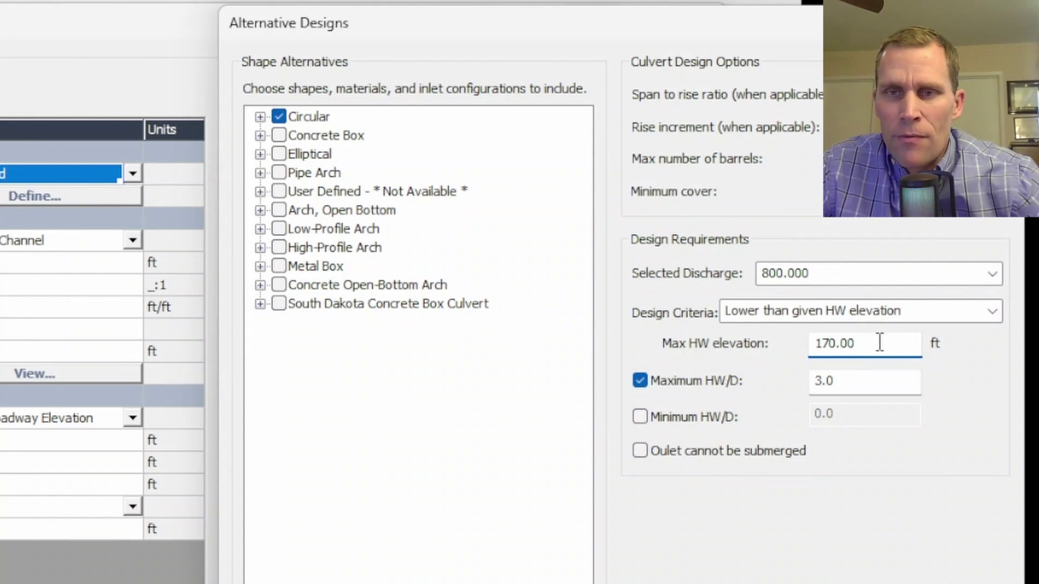
pyautogui.moveTo(872, 342); pyautogui.dragTo(758, 350)
pyautogui.write('168')
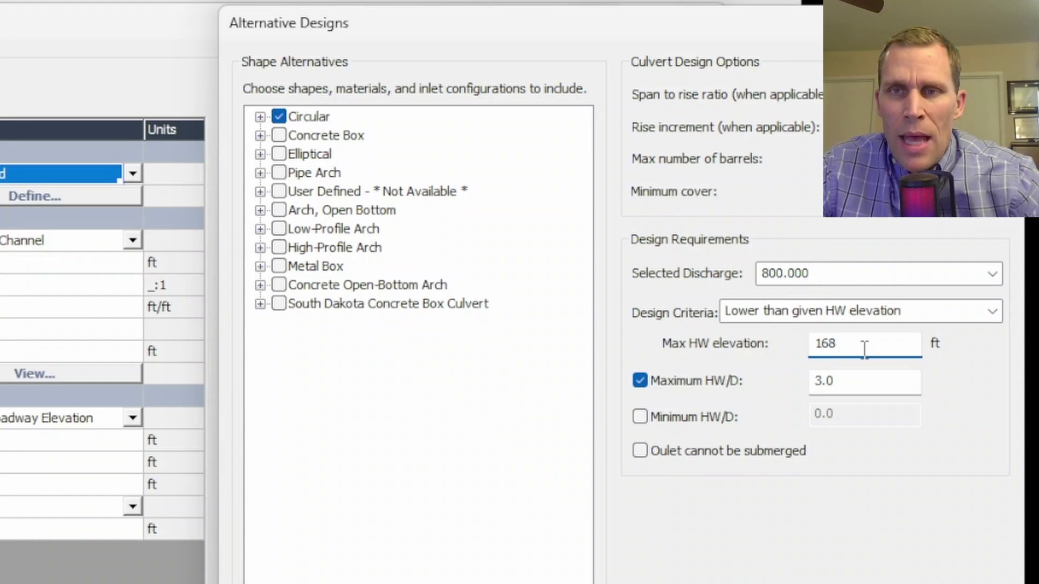
pyautogui.moveTo(856, 345); pyautogui.dragTo(777, 355)
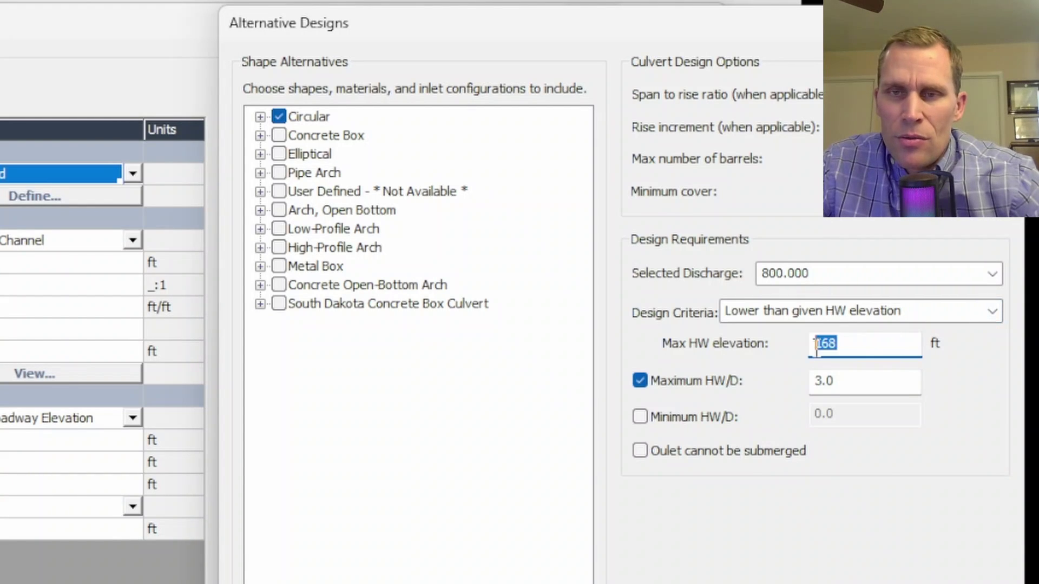
# - Set the design criteria to "Lower than given freeboard of the roadway" with a freeboard of 2 ft
pyautogui.click(993, 311)
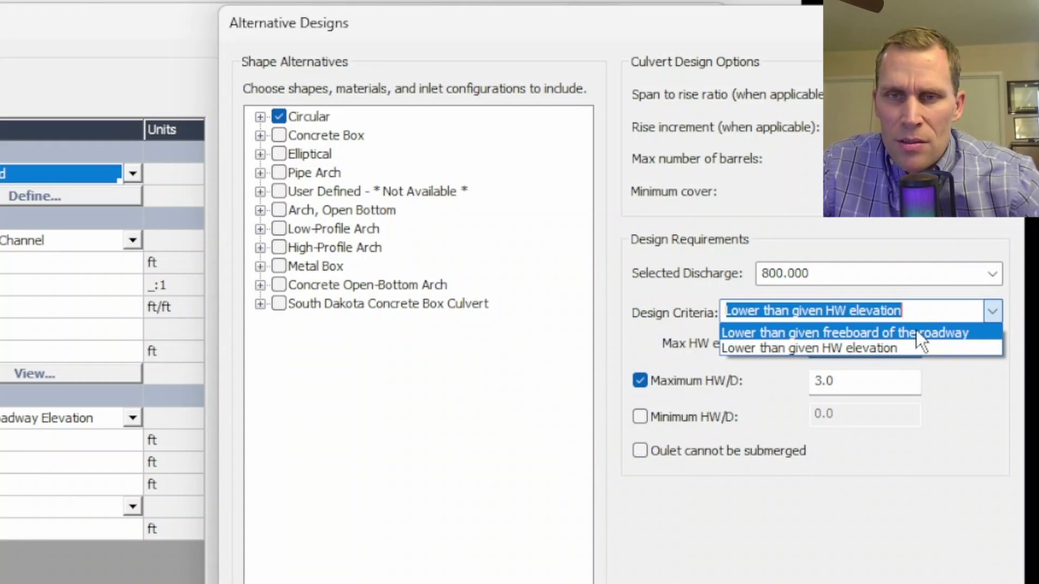
pyautogui.click(867, 333)
pyautogui.moveTo(856, 349); pyautogui.dragTo(733, 348)
pyautogui.write('2')
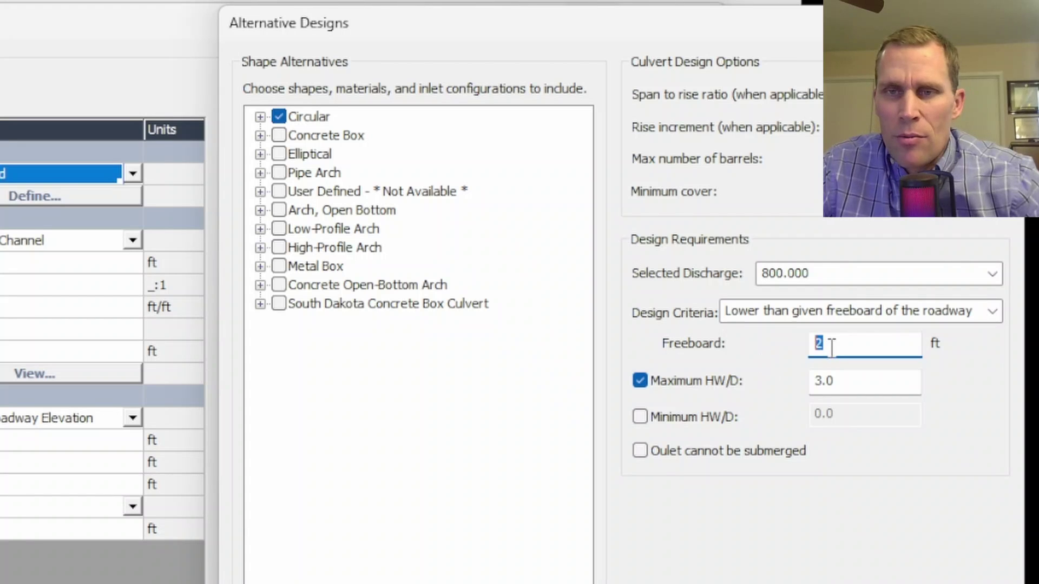
pyautogui.doubleClick(839, 343)
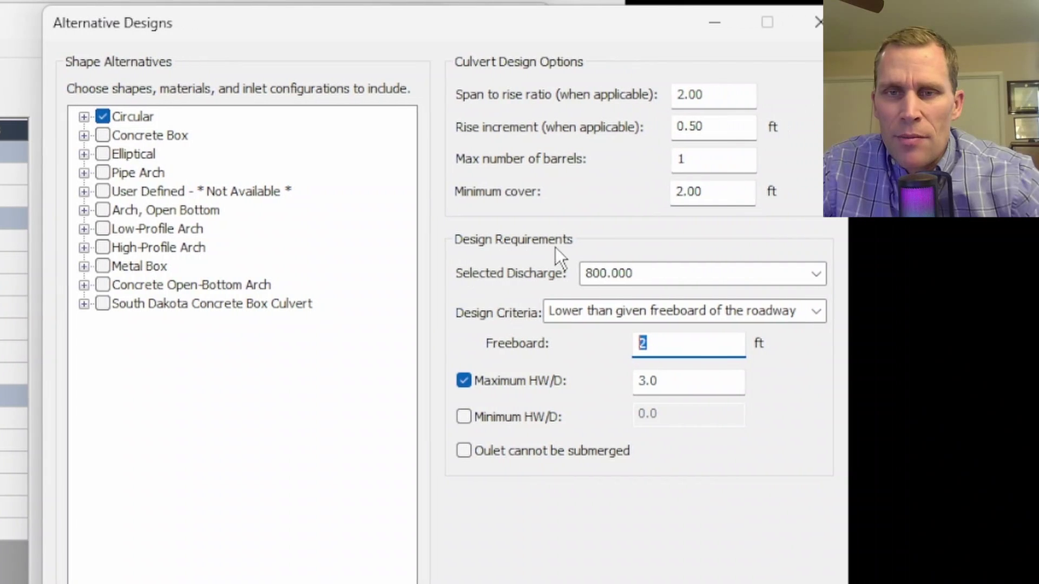
# - Try the minimum HW/D limit instead of the maximum HW/D limit, and restore the maximum one
pyautogui.click(431, 383)
pyautogui.click(430, 416)
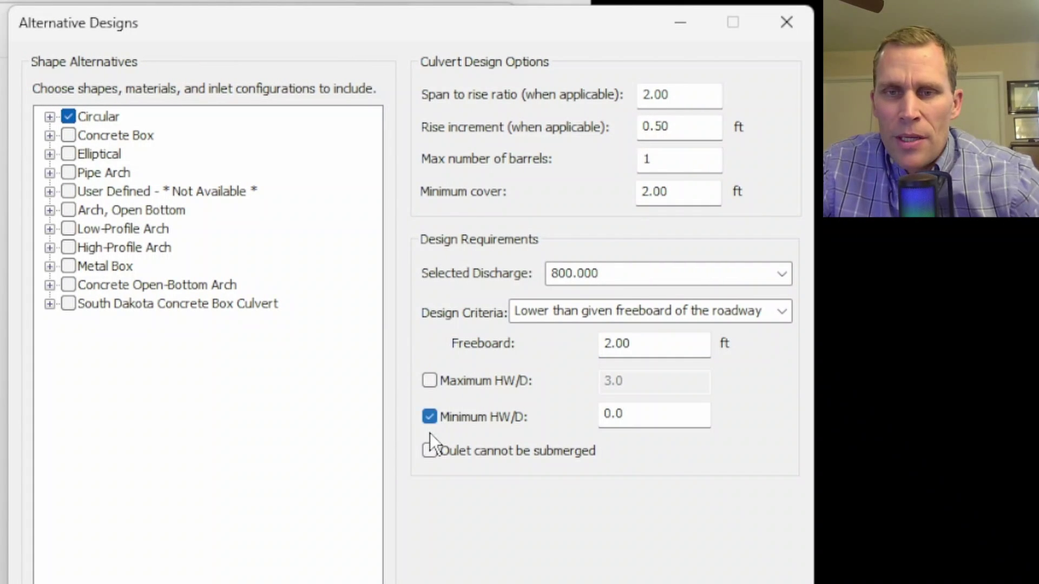
pyautogui.click(430, 417)
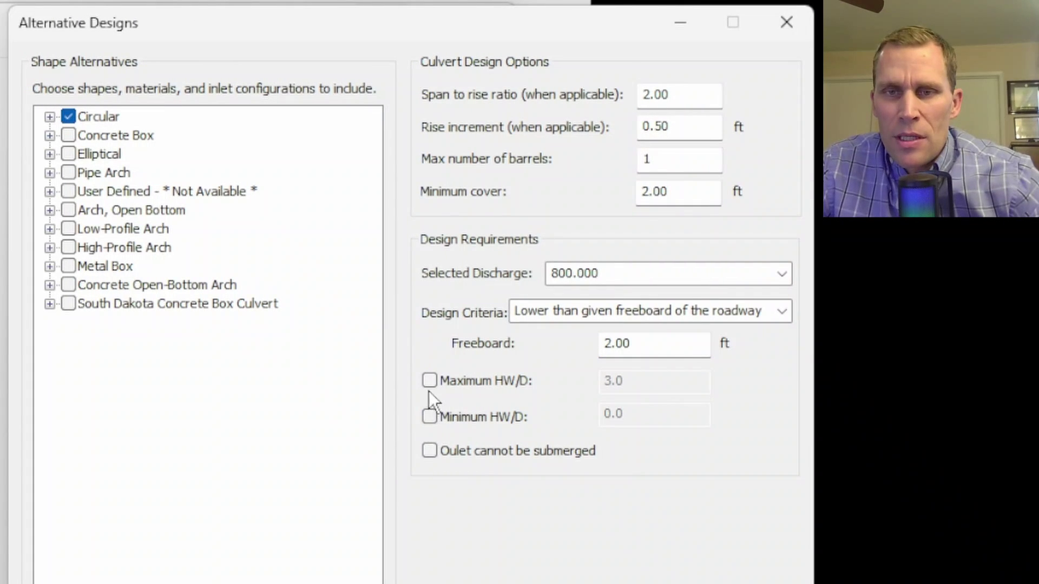
pyautogui.click(430, 382)
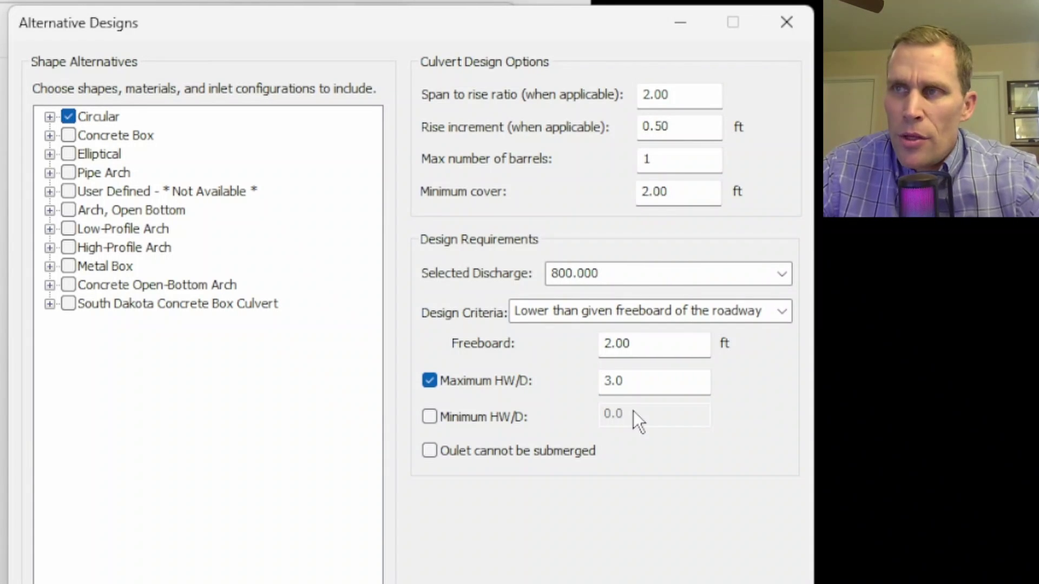
# - Review the maximum HW/D limit together with the discharges available for the design
pyautogui.moveTo(644, 379); pyautogui.dragTo(568, 376)
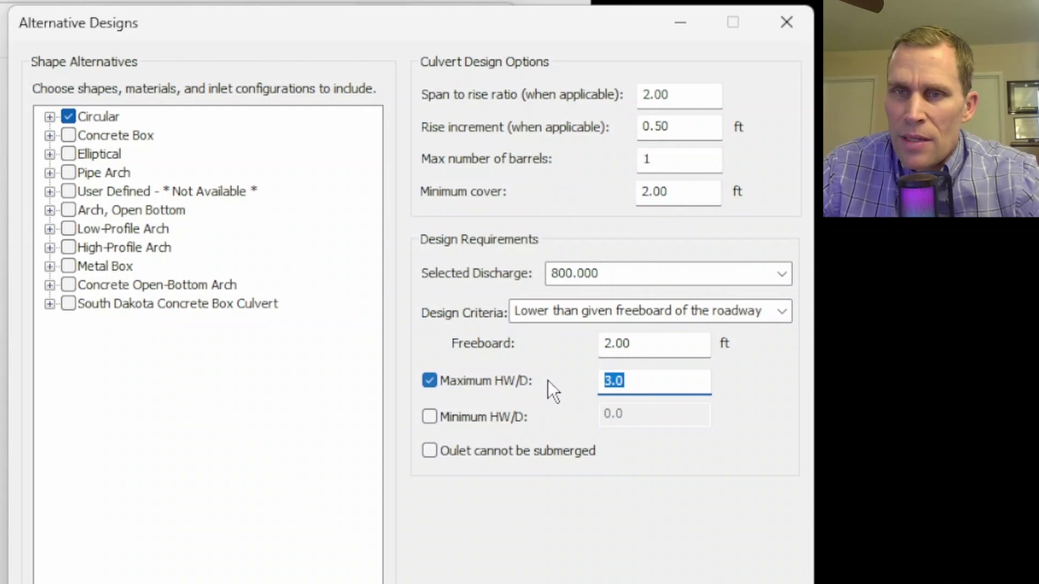
pyautogui.click(781, 274)
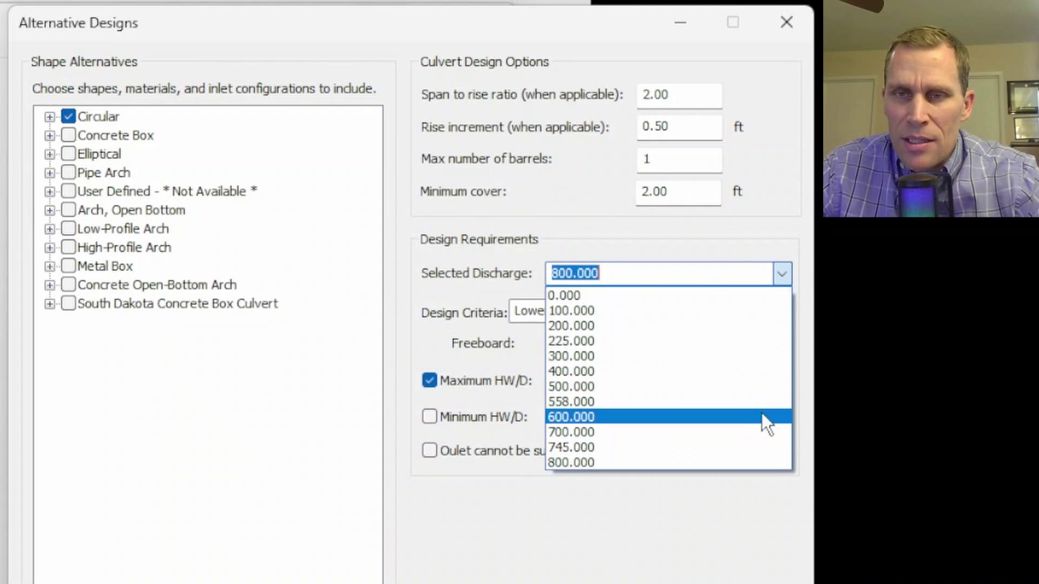
pyautogui.click(718, 248)
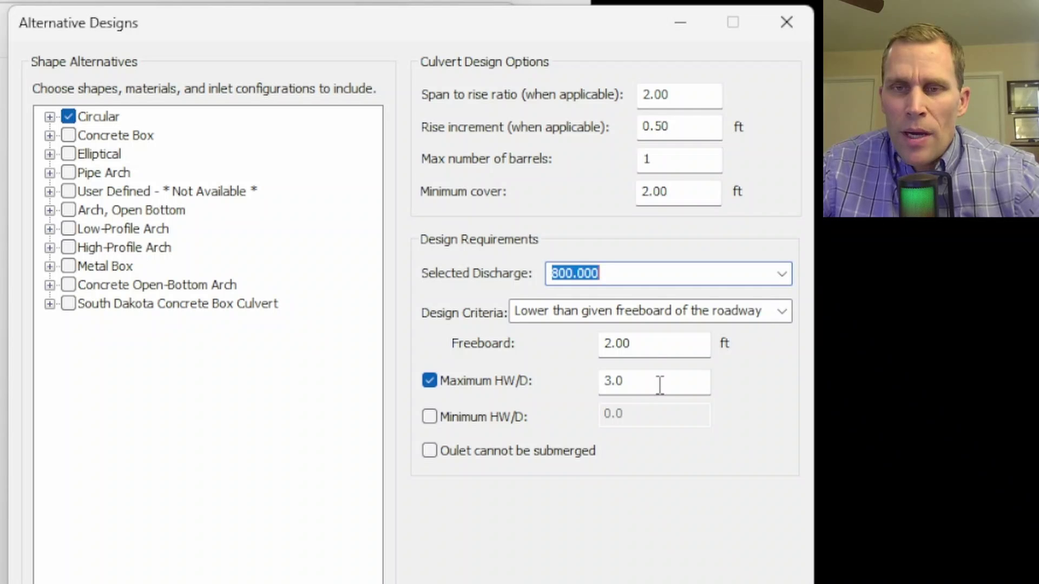
pyautogui.moveTo(659, 385); pyautogui.dragTo(588, 378)
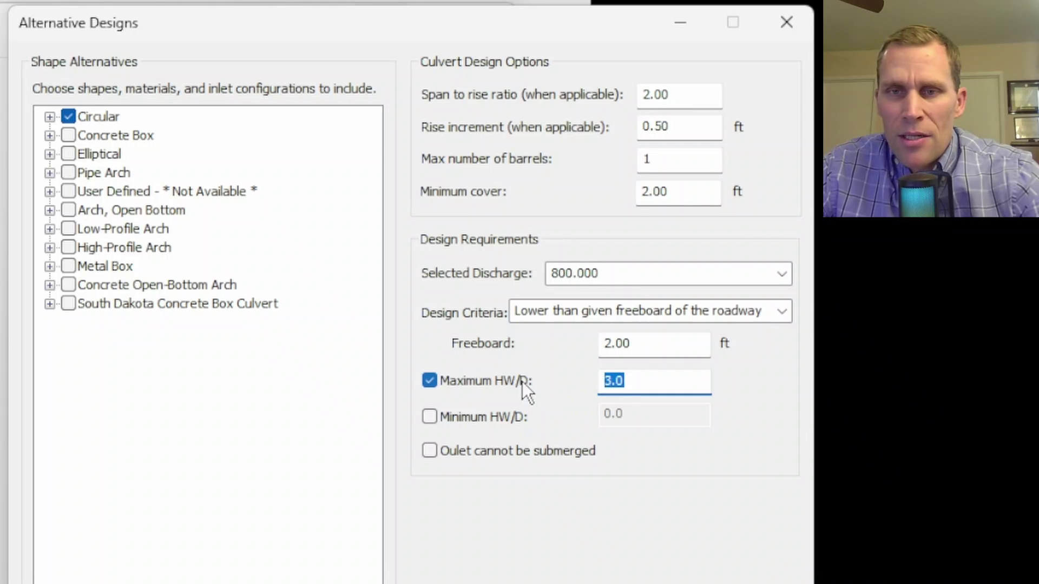
# - Disable the maximum HW/D limit and enable a minimum HW/D of 0.5
pyautogui.click(432, 379)
pyautogui.click(428, 417)
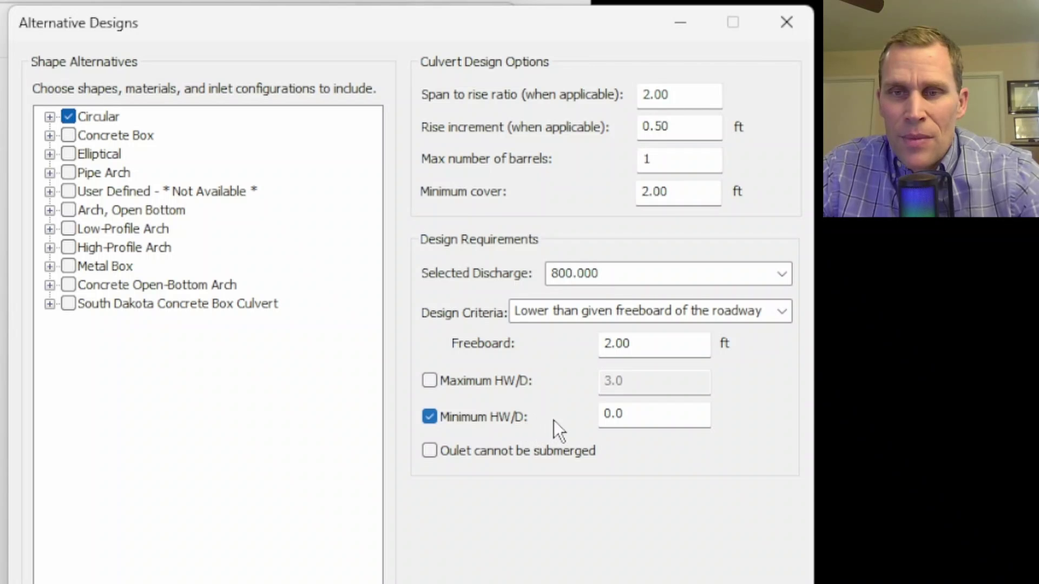
pyautogui.doubleClick(635, 413)
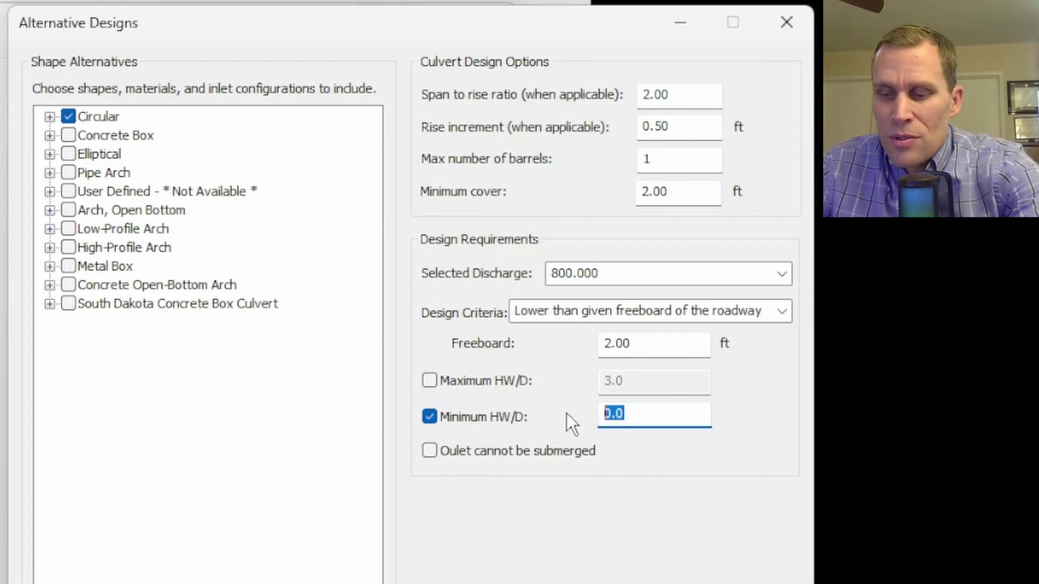
pyautogui.write('0.5')
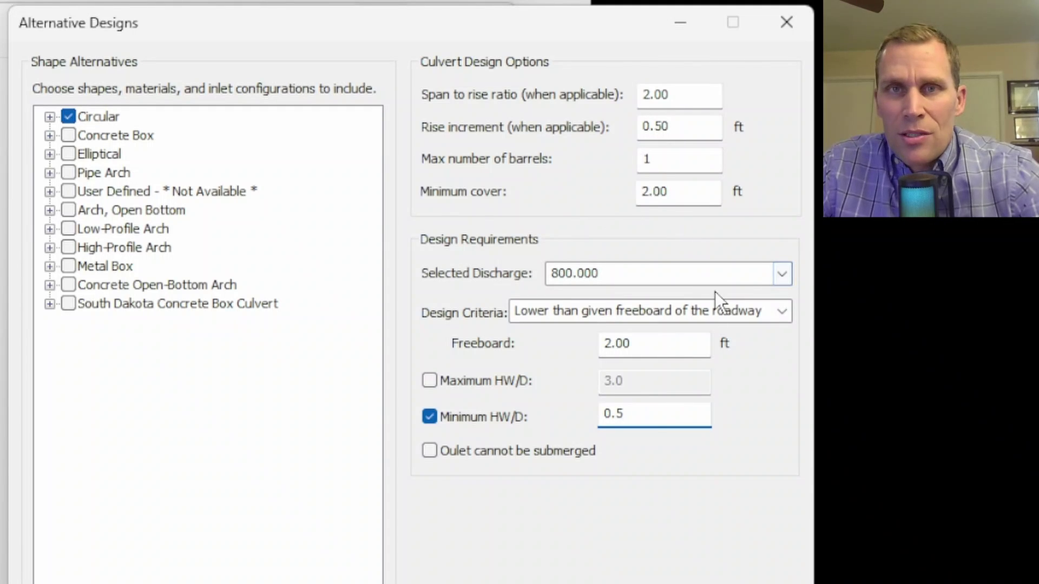
# - Look over the available discharges, try the requirement that the outlet cannot be submerged, and clear it with the minimum HW/D limit
pyautogui.click(782, 272)
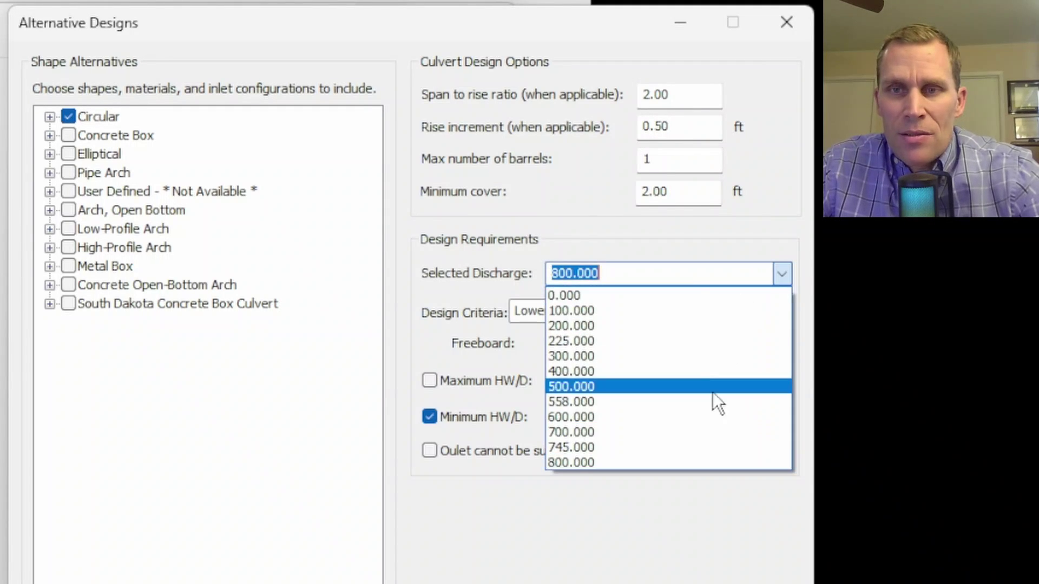
pyautogui.click(765, 240)
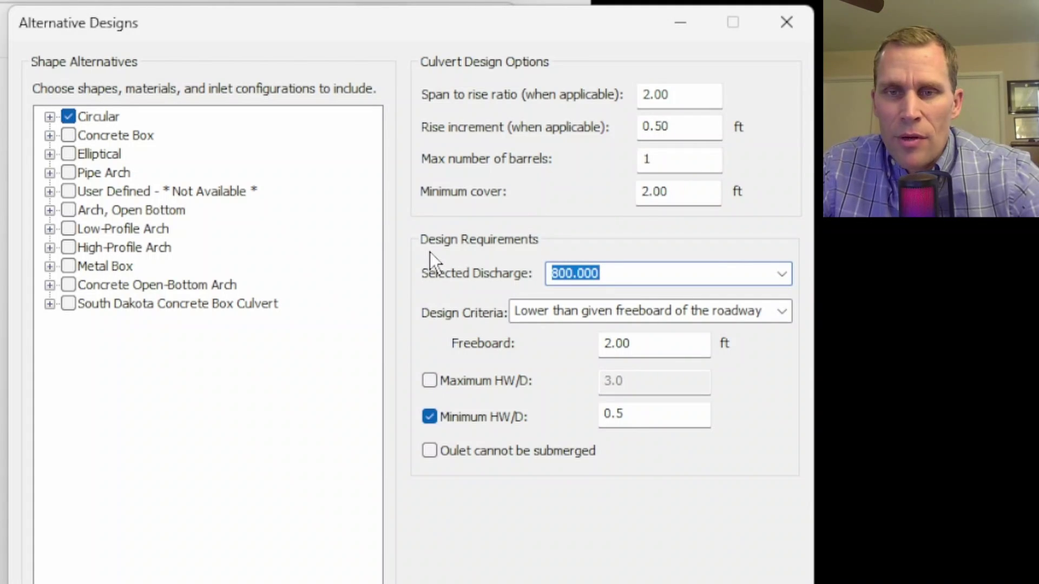
pyautogui.click(430, 458)
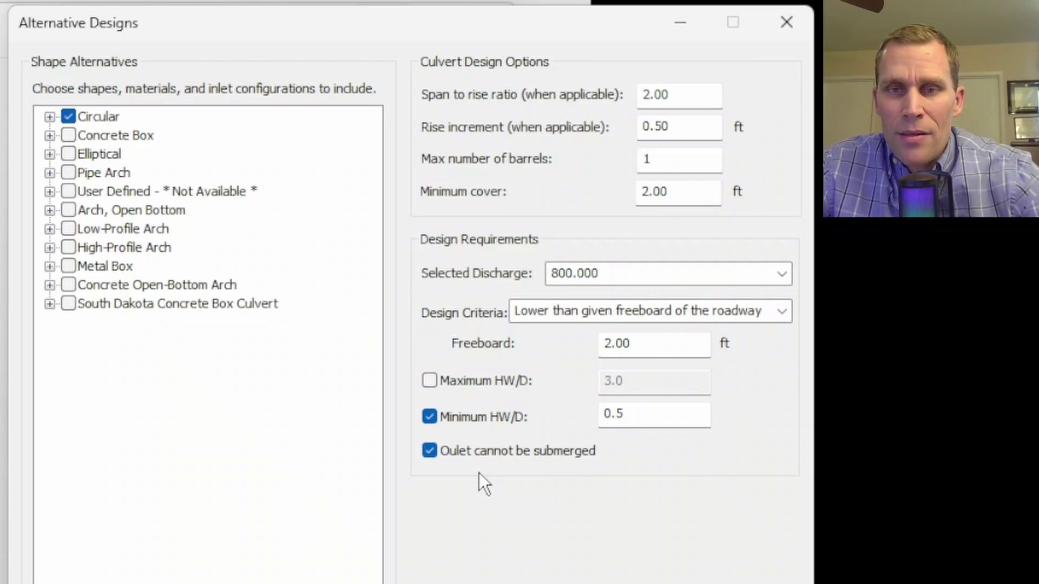
pyautogui.click(429, 417)
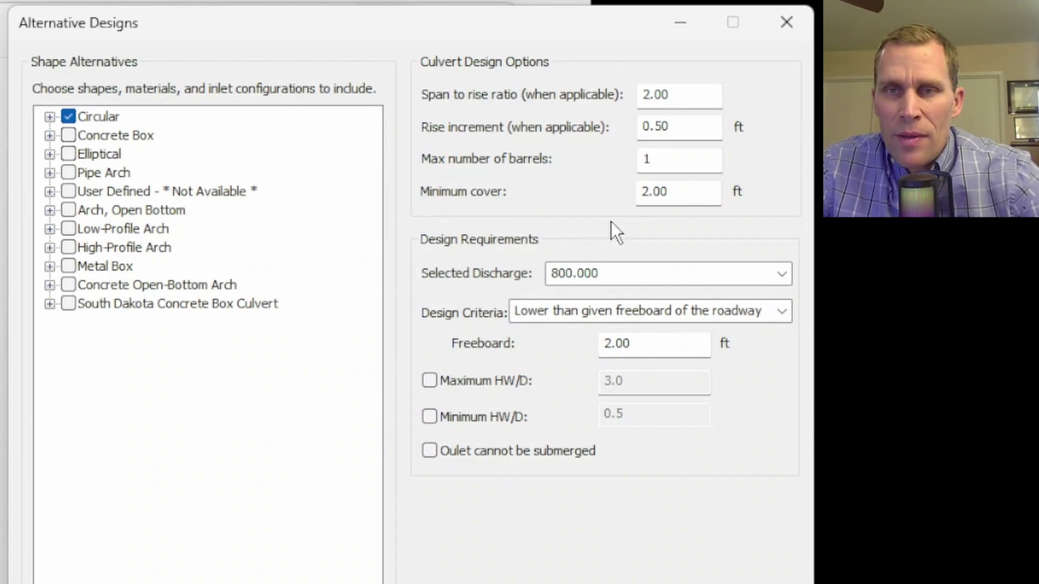
# - Recheck the selected discharge, the maximum number of barrels and the minimum cover
pyautogui.click(783, 275)
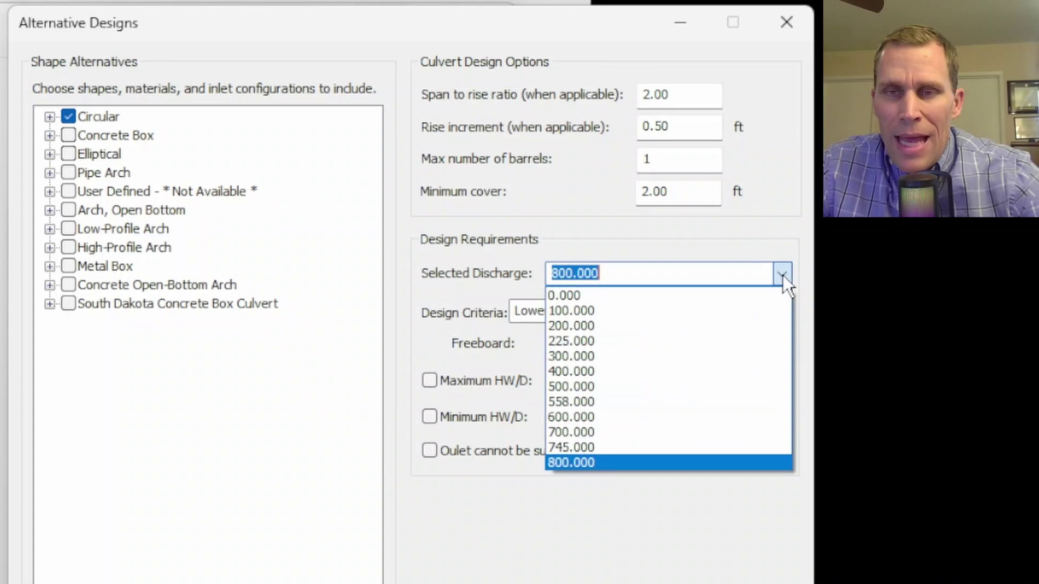
pyautogui.click(782, 275)
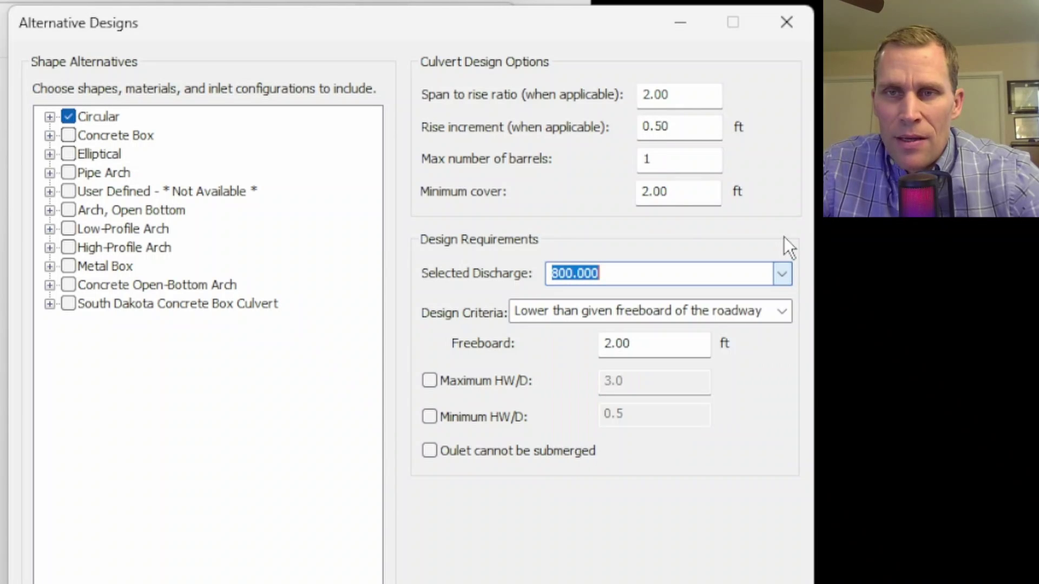
pyautogui.doubleClick(673, 158)
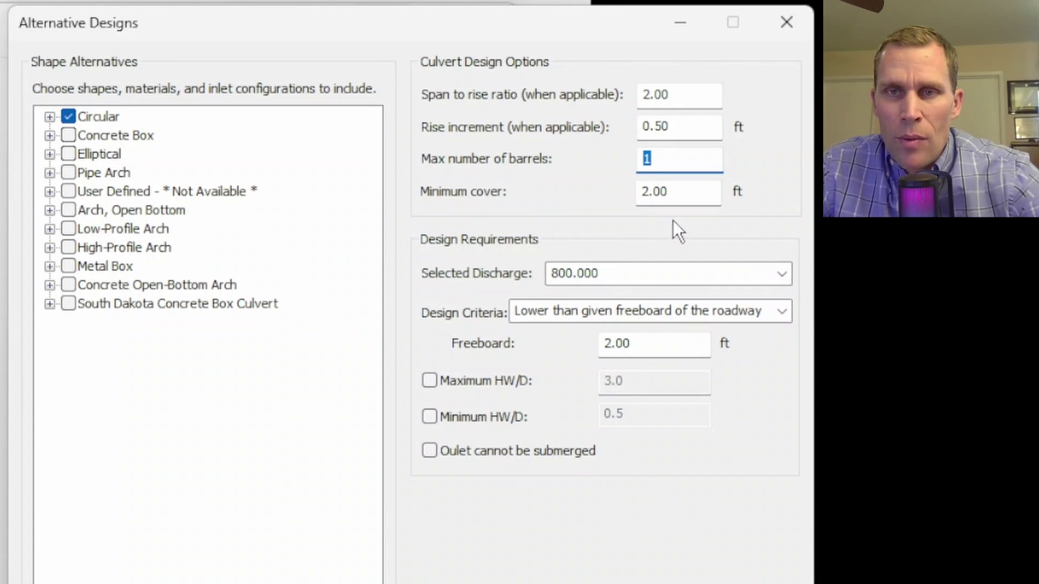
pyautogui.doubleClick(686, 189)
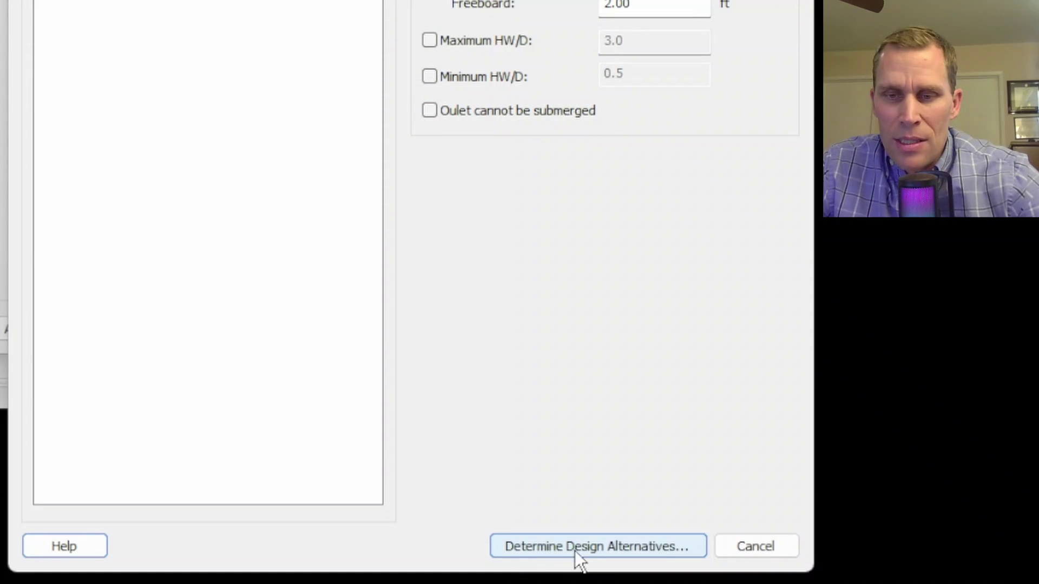
# - Determine the design alternatives for the circular concrete culvert and read the conclusion of the computation log
pyautogui.click(625, 547)
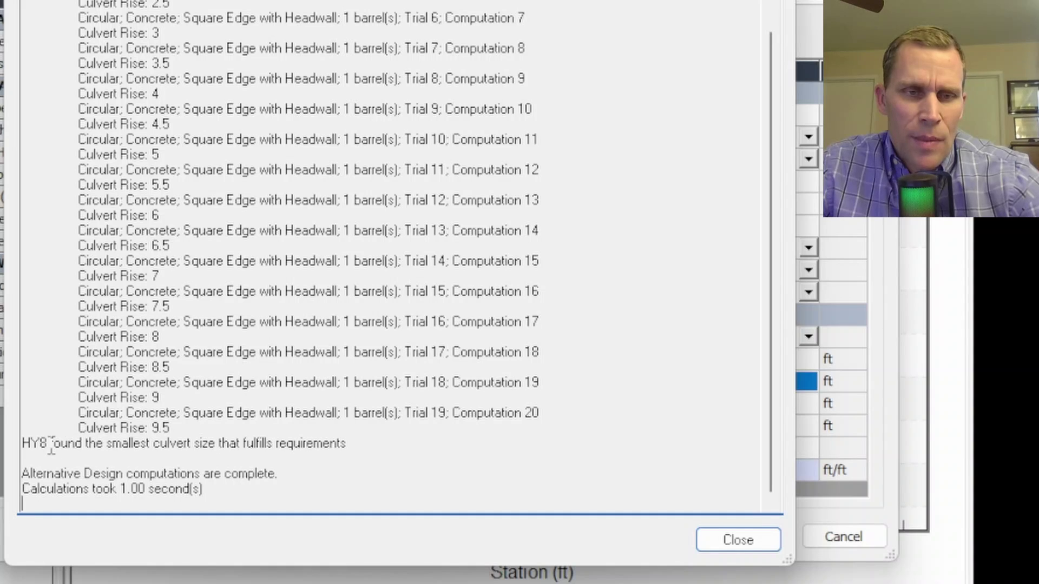
pyautogui.moveTo(22, 444); pyautogui.dragTo(349, 445)
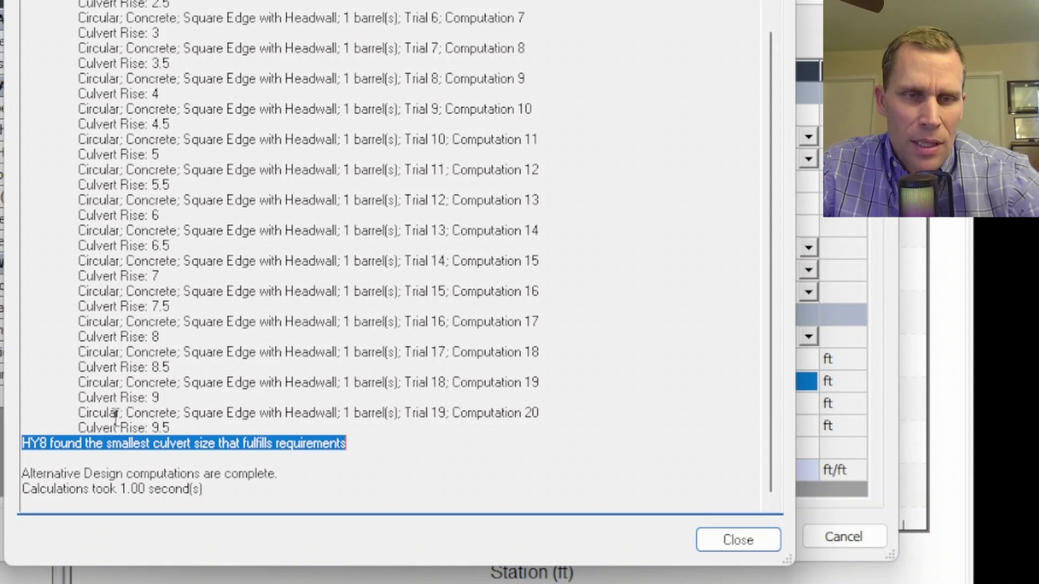
# - Review the single-barrel alternative's shape, material, inlet configuration and hydraulic results, and close the results table
pyautogui.moveTo(79, 413)
pyautogui.mouseDown()
pyautogui.moveTo(188, 427)
pyautogui.moveTo(173, 416)
pyautogui.moveTo(92, 416)
pyautogui.mouseUp()
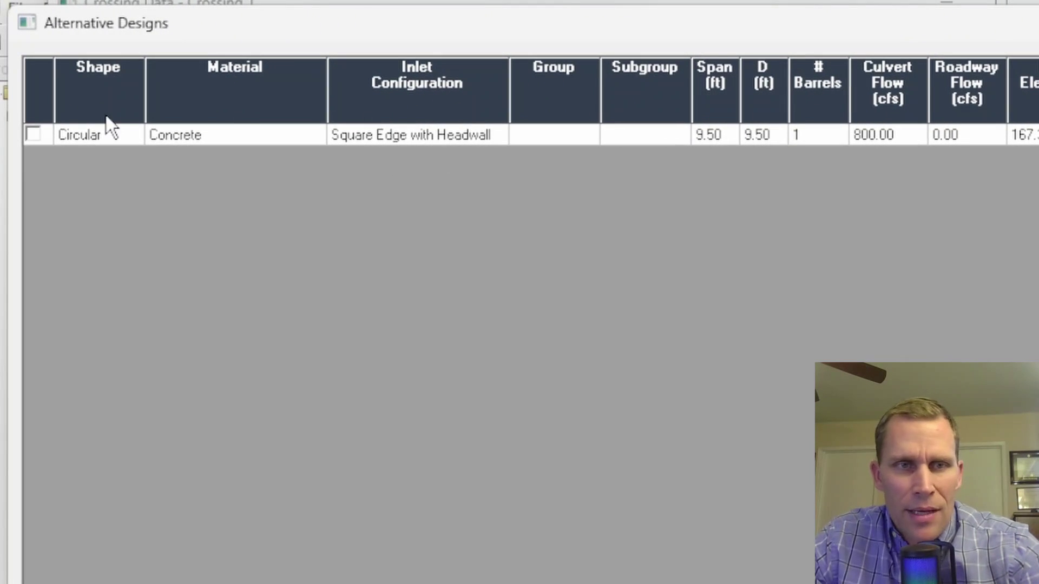
pyautogui.click(102, 121)
pyautogui.click(223, 103)
pyautogui.click(389, 105)
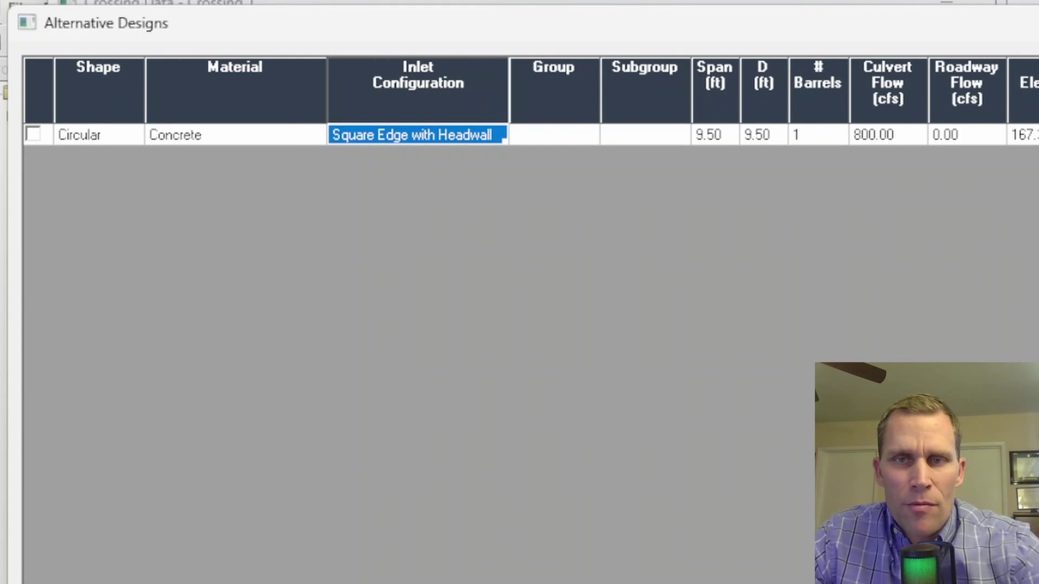
pyautogui.hscroll(5, 503, 102)
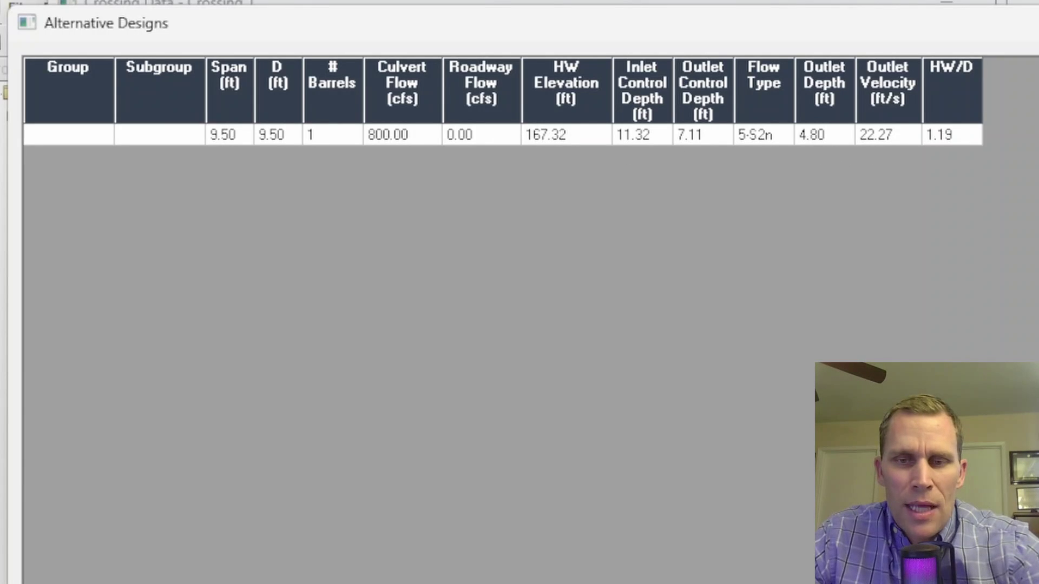
pyautogui.press('Escape')
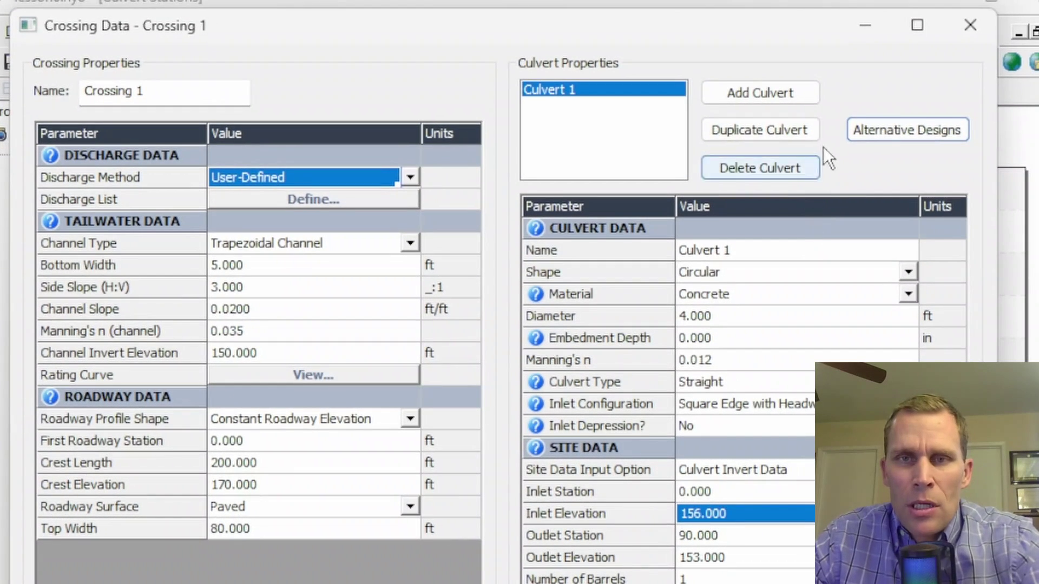
# - Set the maximum number of barrels to 2 and determine the design alternatives for the circular concrete culvert
pyautogui.click(894, 132)
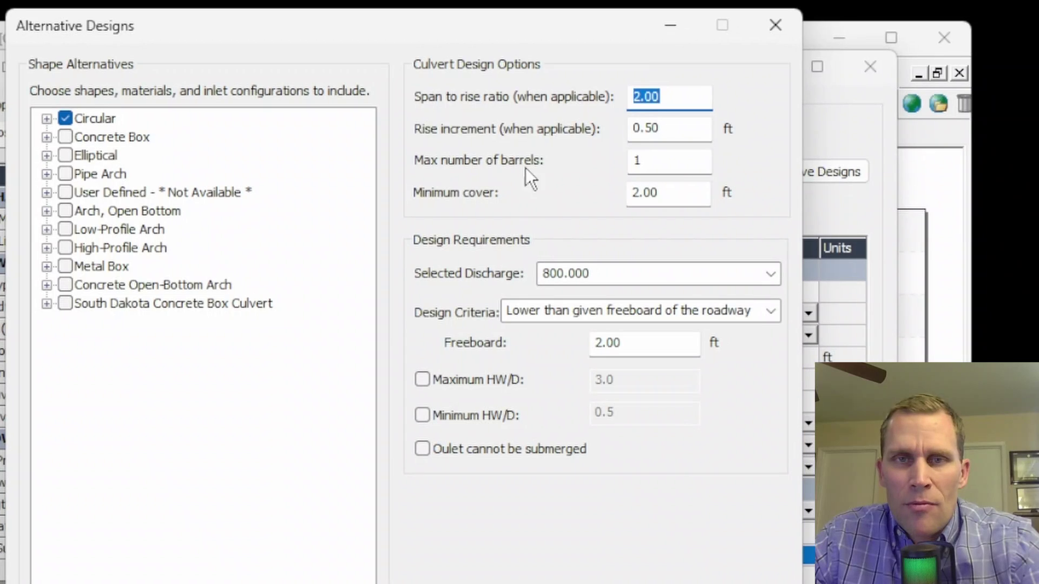
pyautogui.moveTo(658, 171); pyautogui.dragTo(618, 170)
pyautogui.write('2')
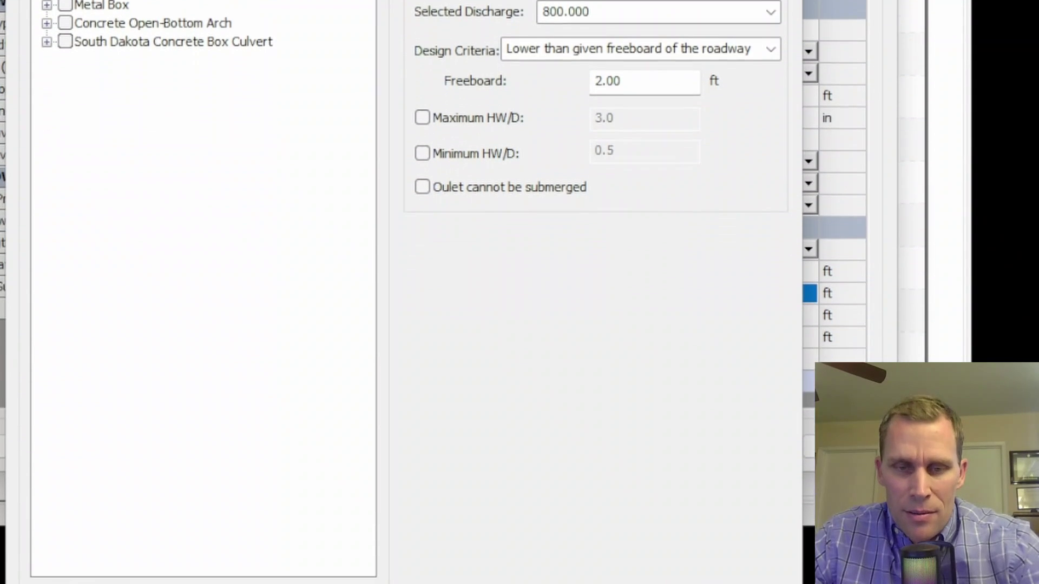
pyautogui.click(593, 547)
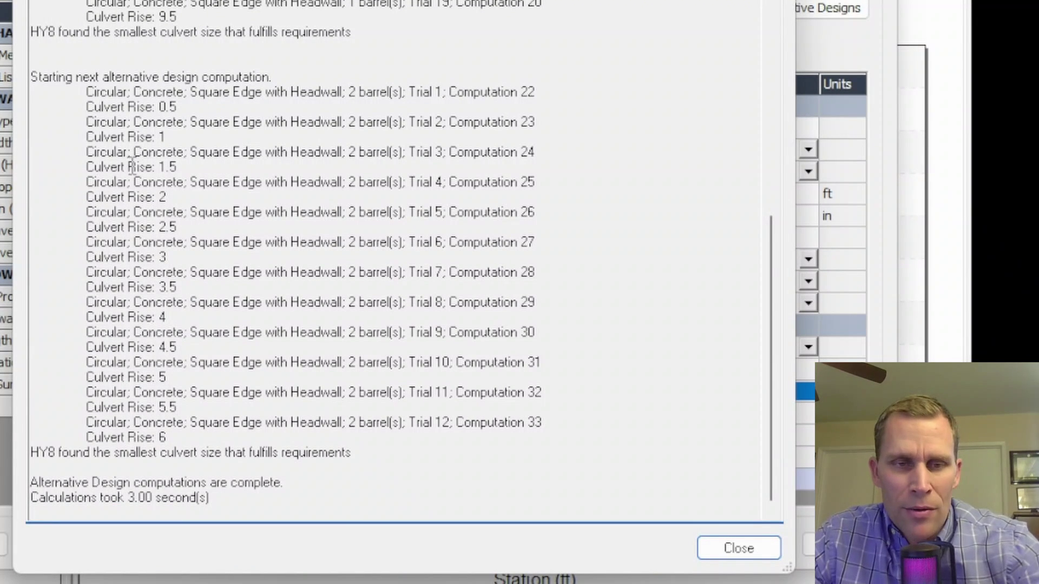
pyautogui.moveTo(89, 501); pyautogui.dragTo(198, 499)
pyautogui.click(736, 548)
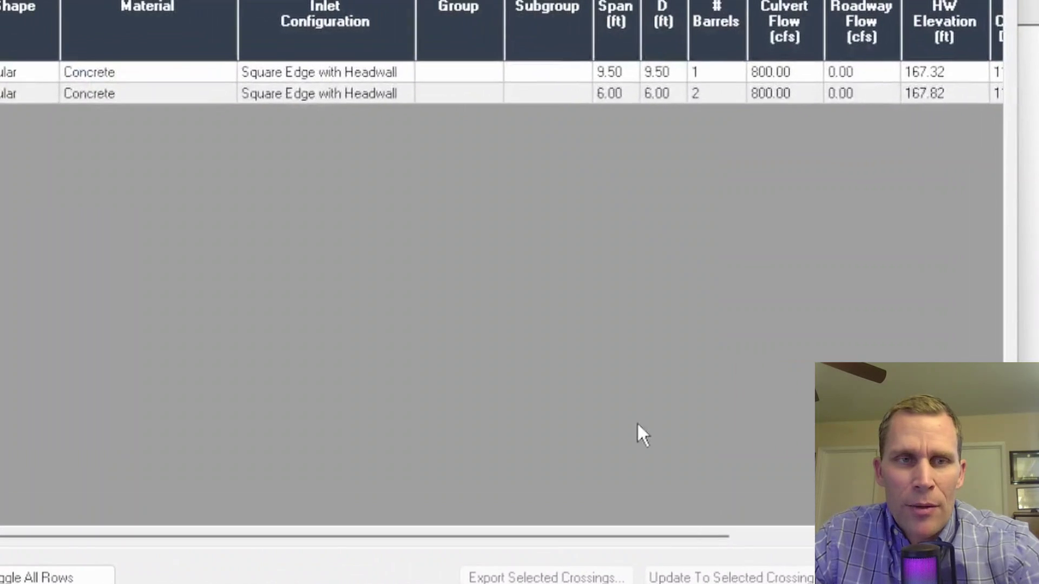
# - Compare the span, diameter and barrel count of the one- and two-barrel alternatives, and close the results table
pyautogui.click(306, 135)
pyautogui.click(308, 158)
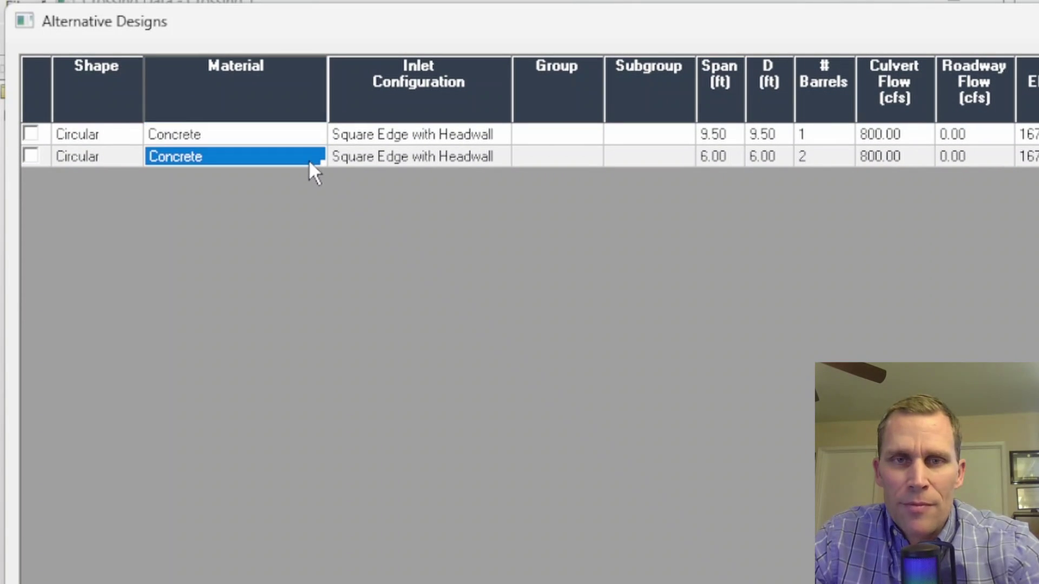
pyautogui.click(828, 135)
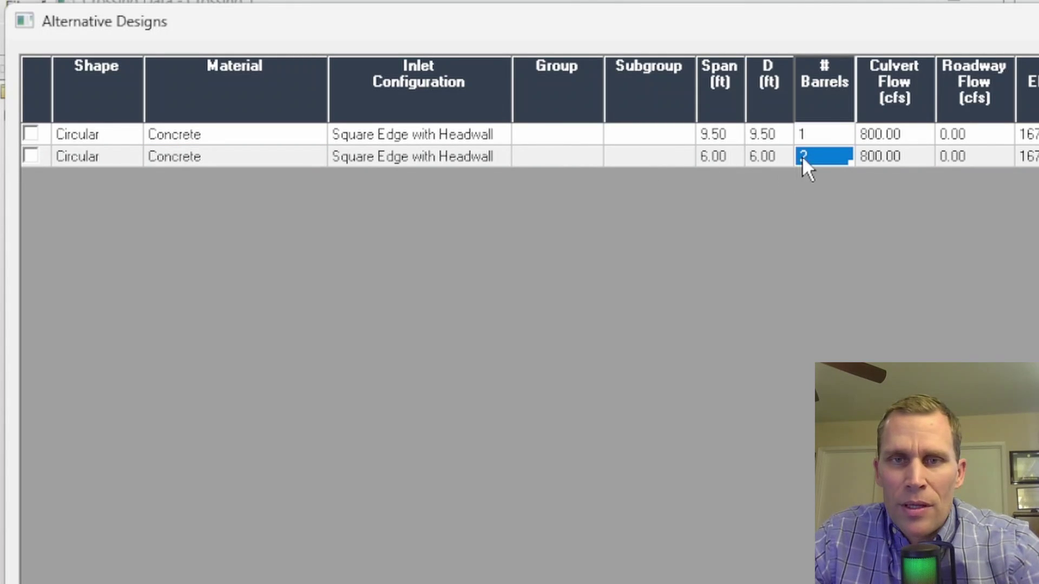
pyautogui.click(721, 158)
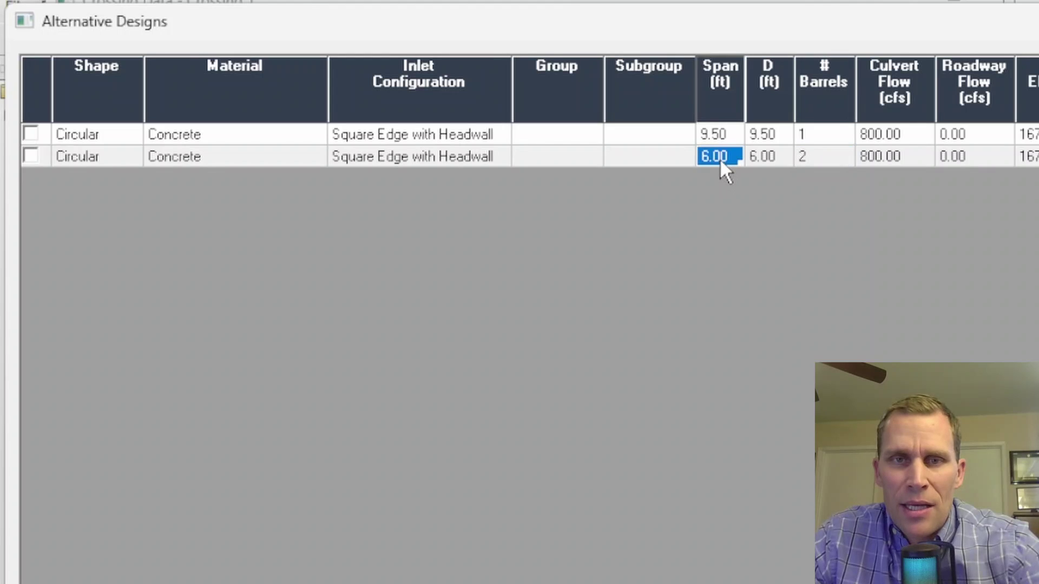
pyautogui.click(765, 157)
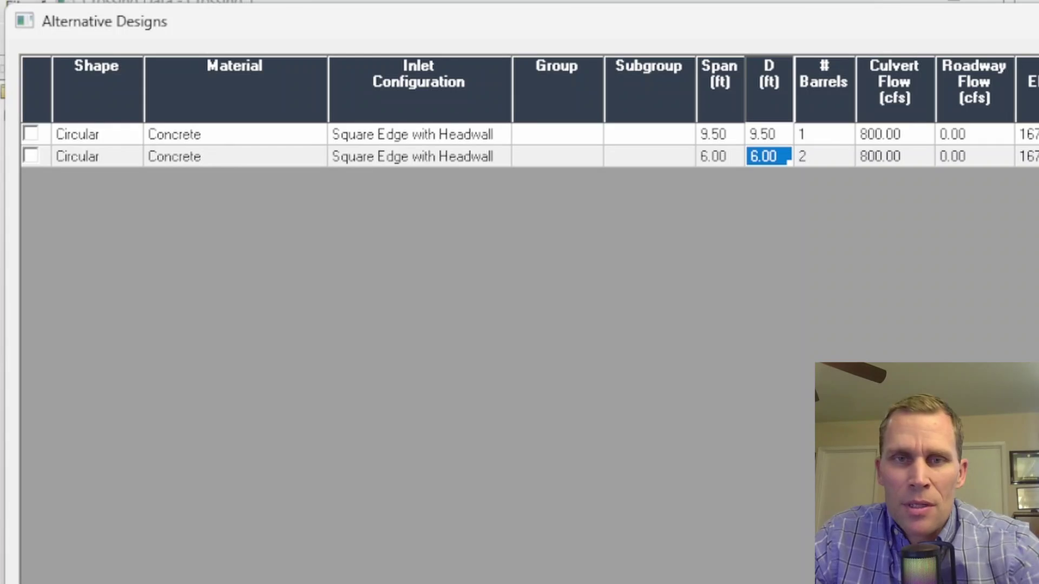
pyautogui.click(1037, 22)
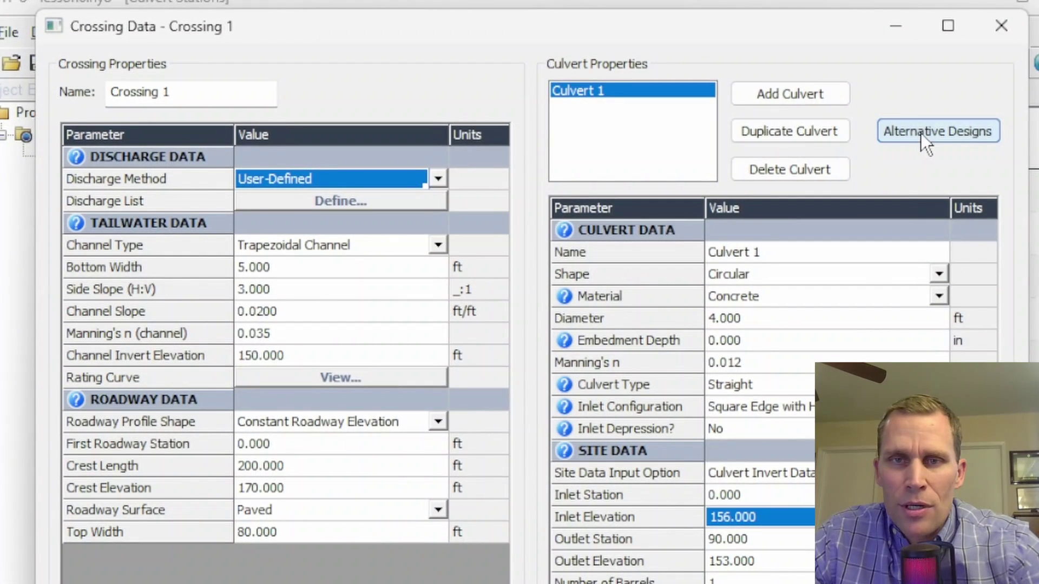
# - Set the maximum number of barrels to 3 and determine the design alternatives again
pyautogui.click(926, 129)
pyautogui.doubleClick(819, 116)
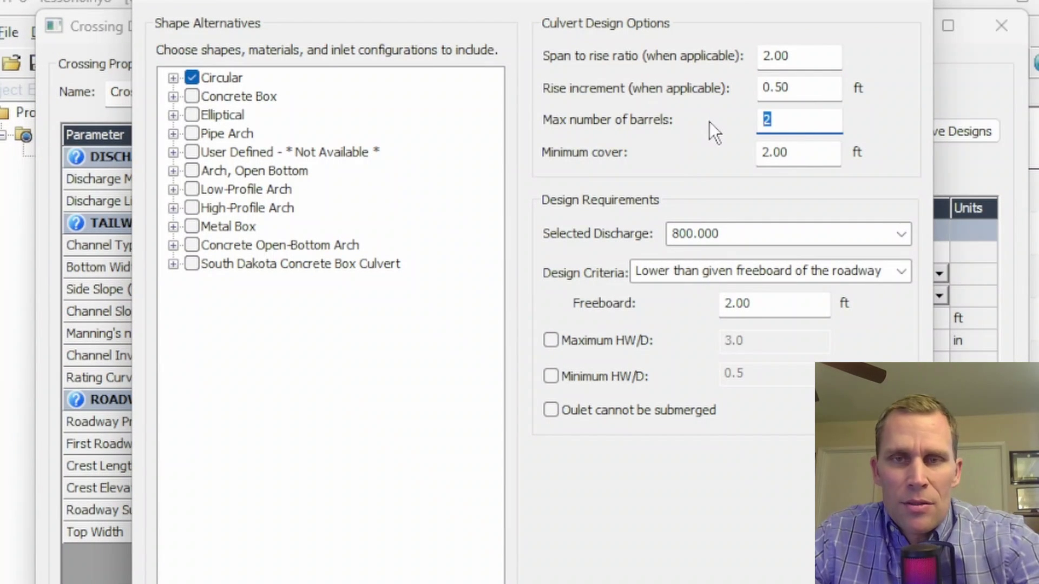
pyautogui.write('3')
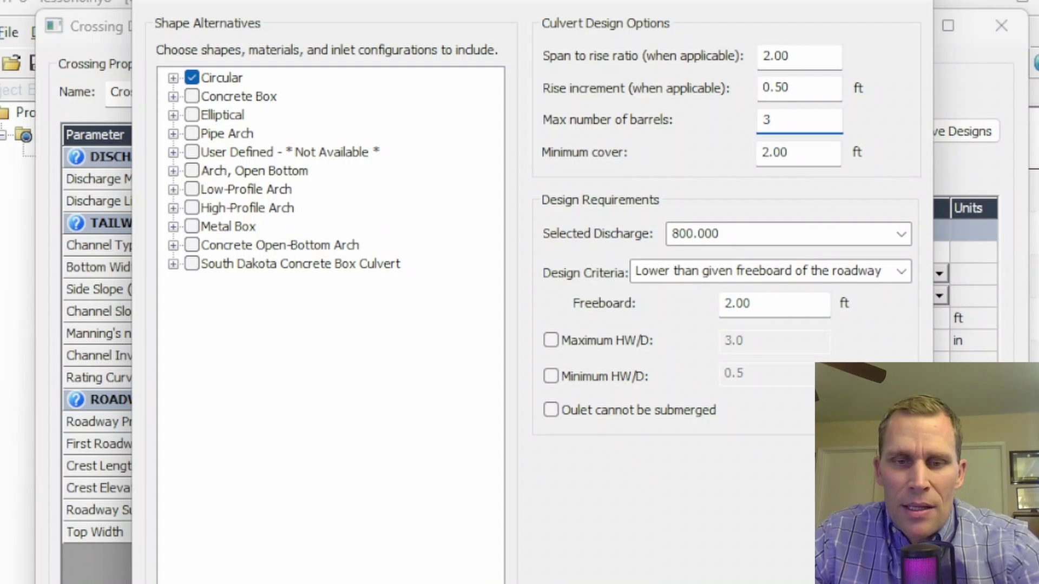
pyautogui.press('Return')
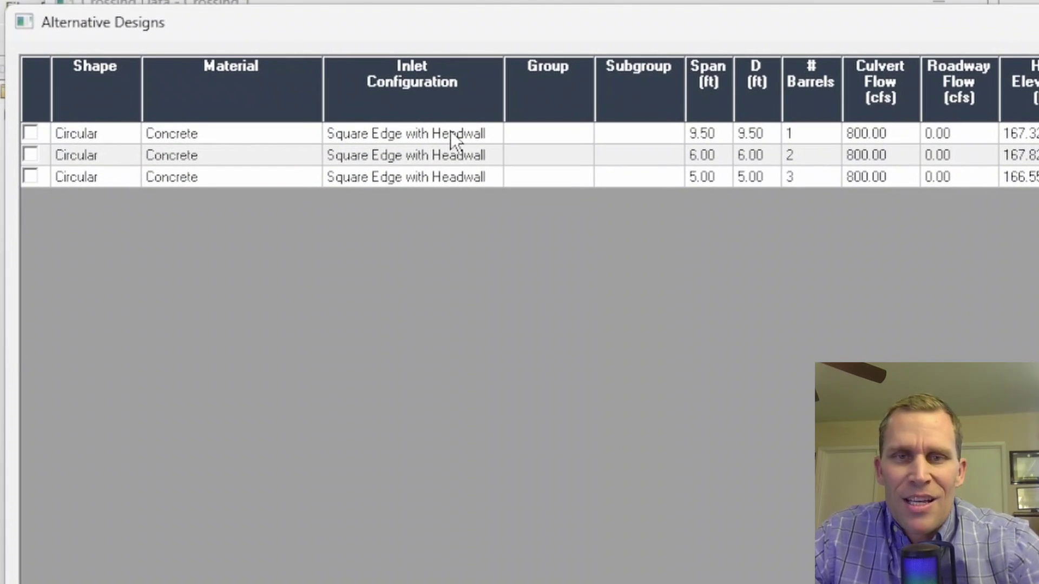
# - Compare the diameters and barrel counts of the one-, two- and three-barrel alternatives
pyautogui.click(816, 139)
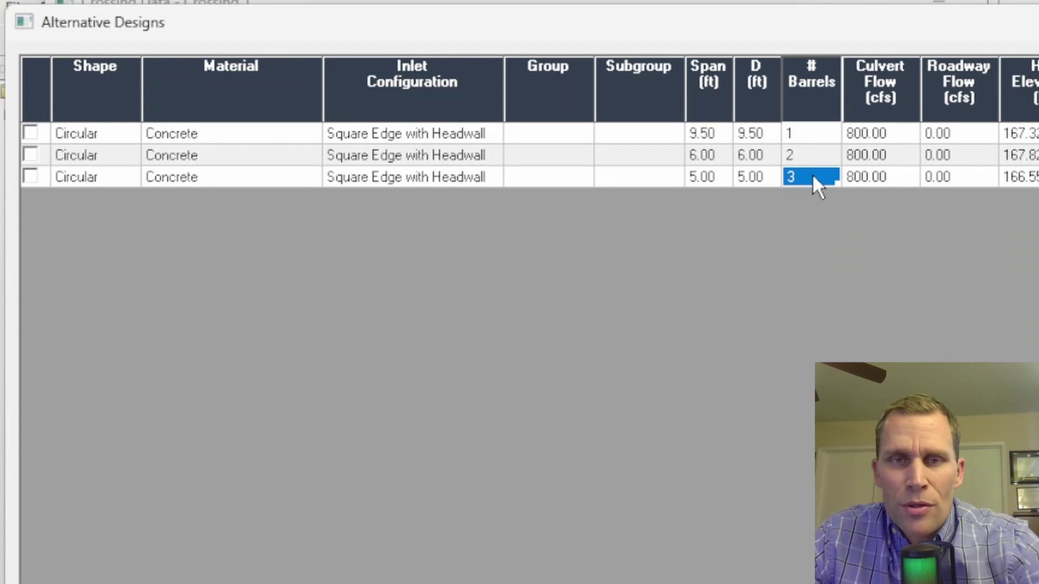
pyautogui.click(748, 183)
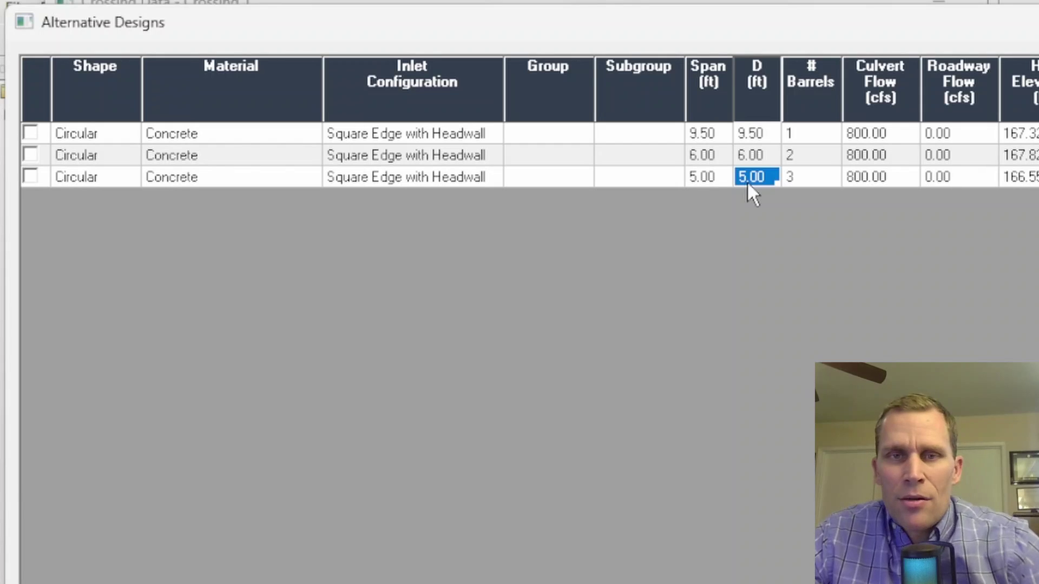
pyautogui.click(762, 136)
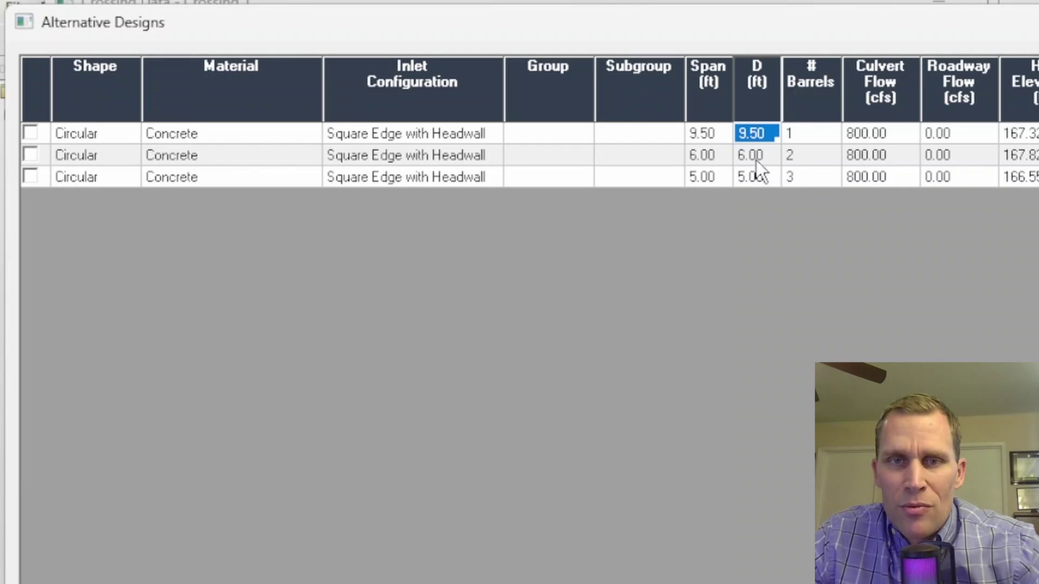
pyautogui.click(750, 157)
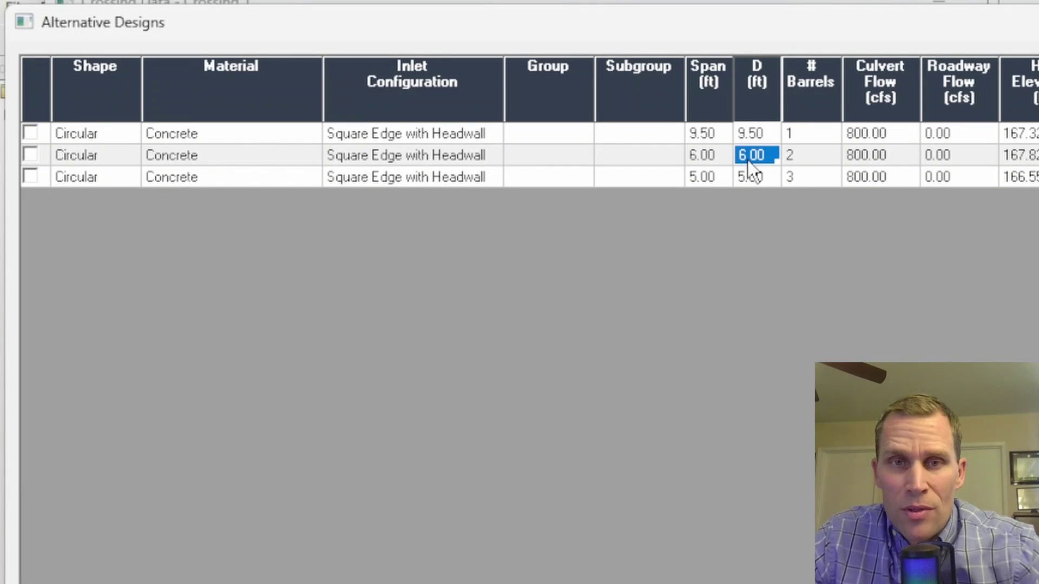
pyautogui.click(803, 178)
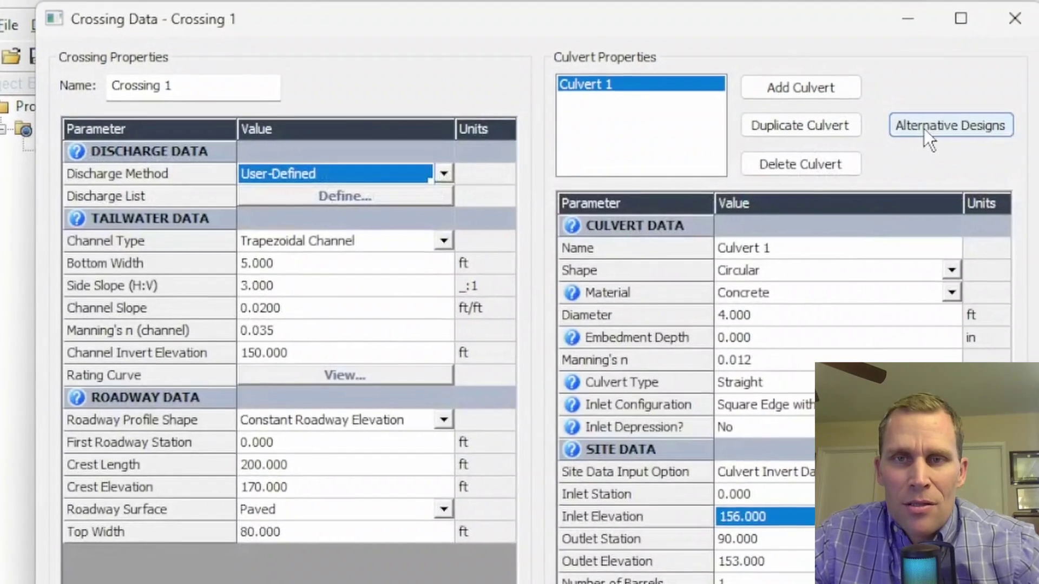
# - Set the rise increment to 0.1 ft, determine the design alternatives again and check the diameter of each one
pyautogui.click(944, 128)
pyautogui.press('Tab')
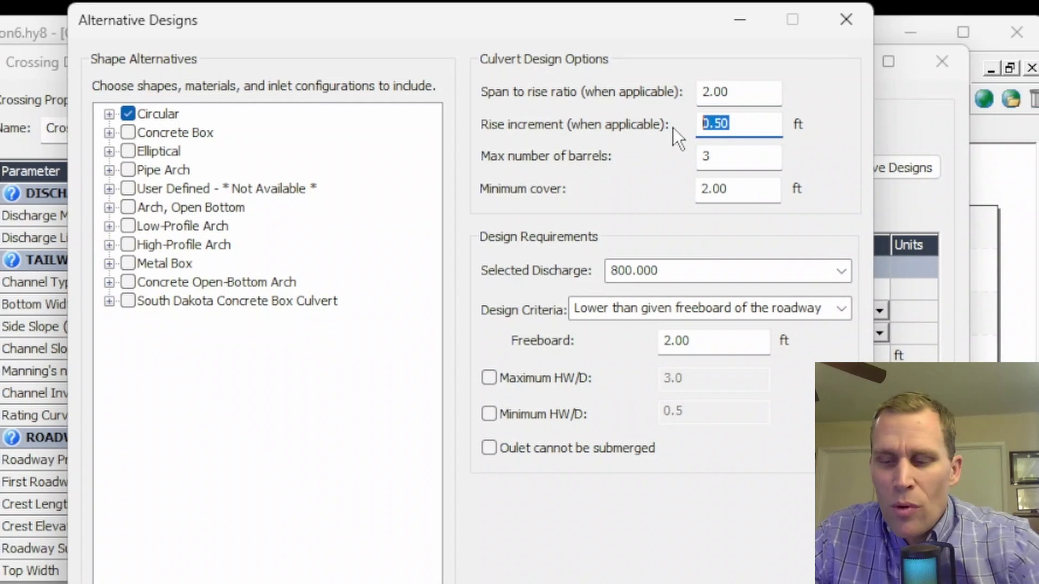
pyautogui.write('0.1')
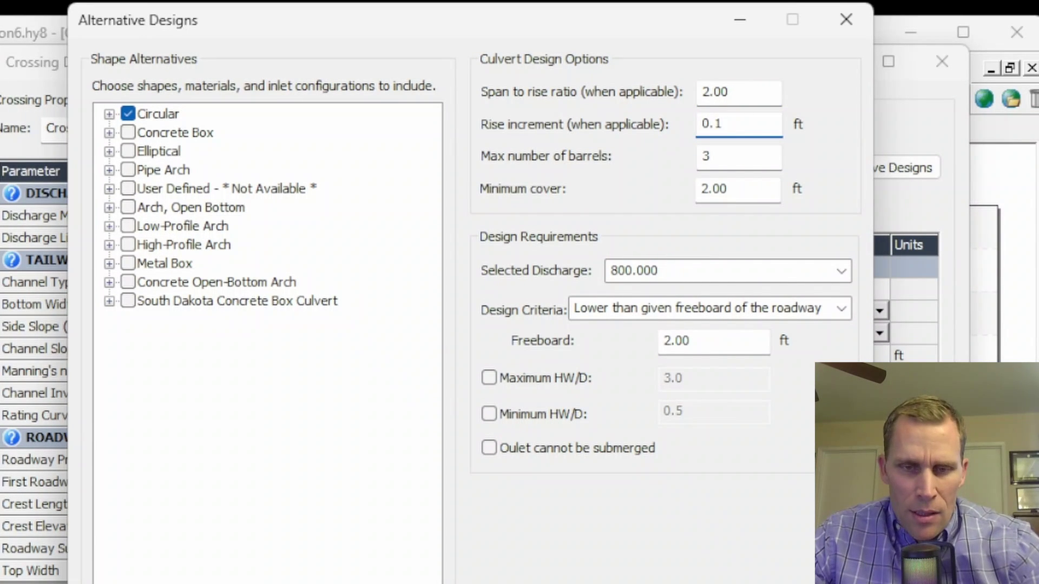
pyautogui.press('Return')
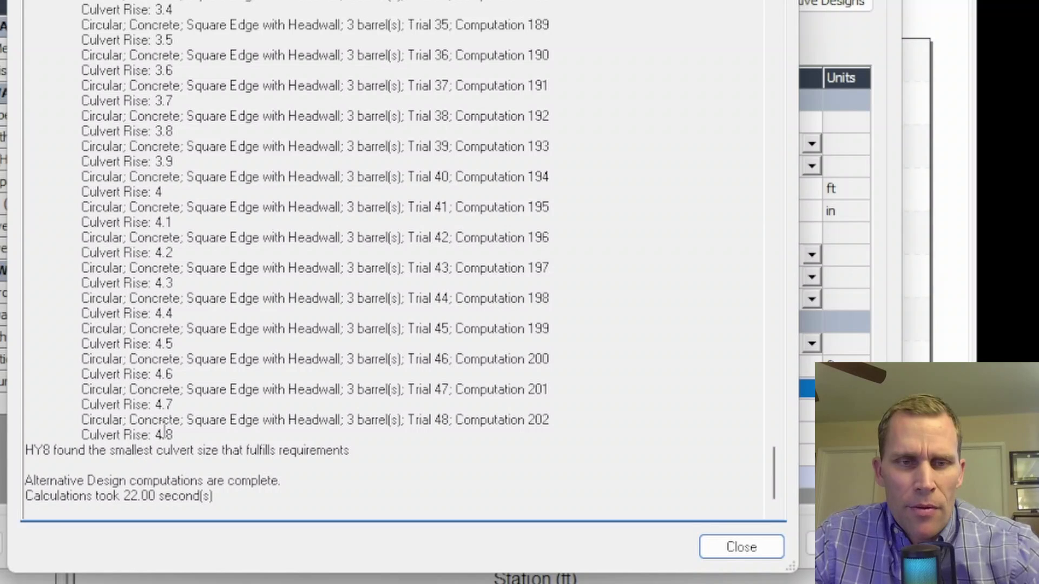
pyautogui.click(770, 548)
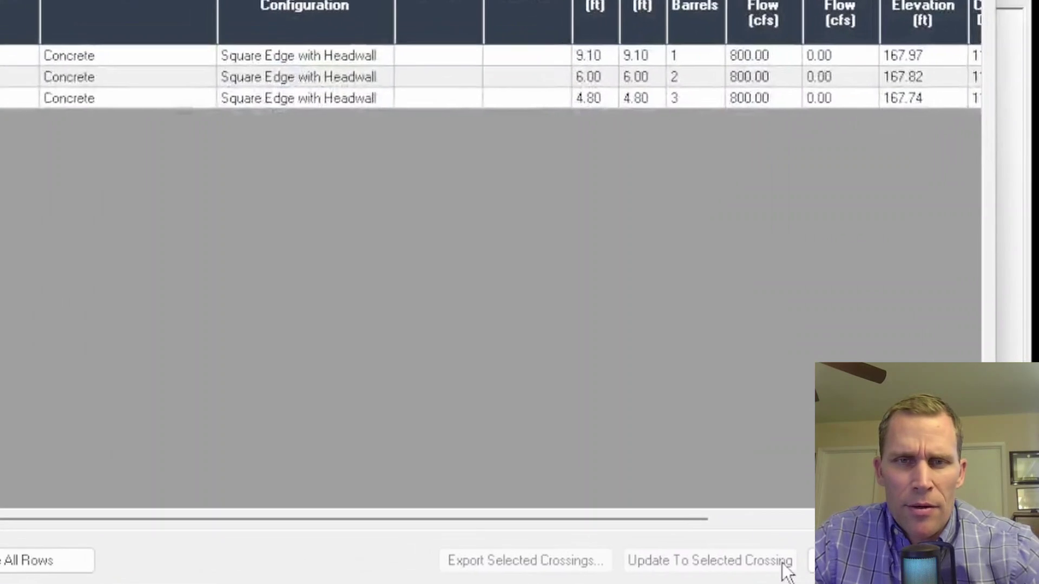
pyautogui.click(761, 131)
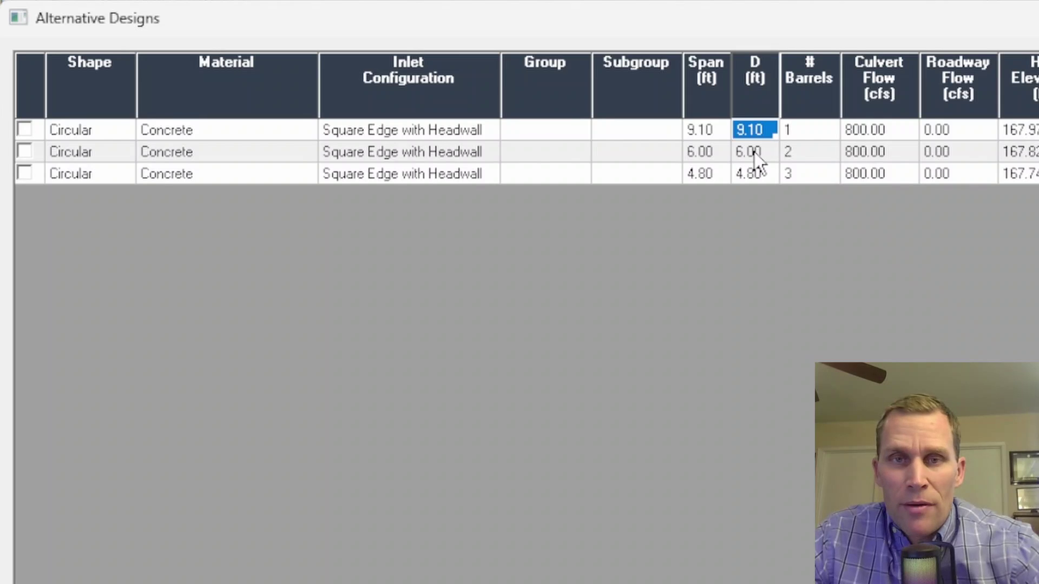
pyautogui.click(757, 158)
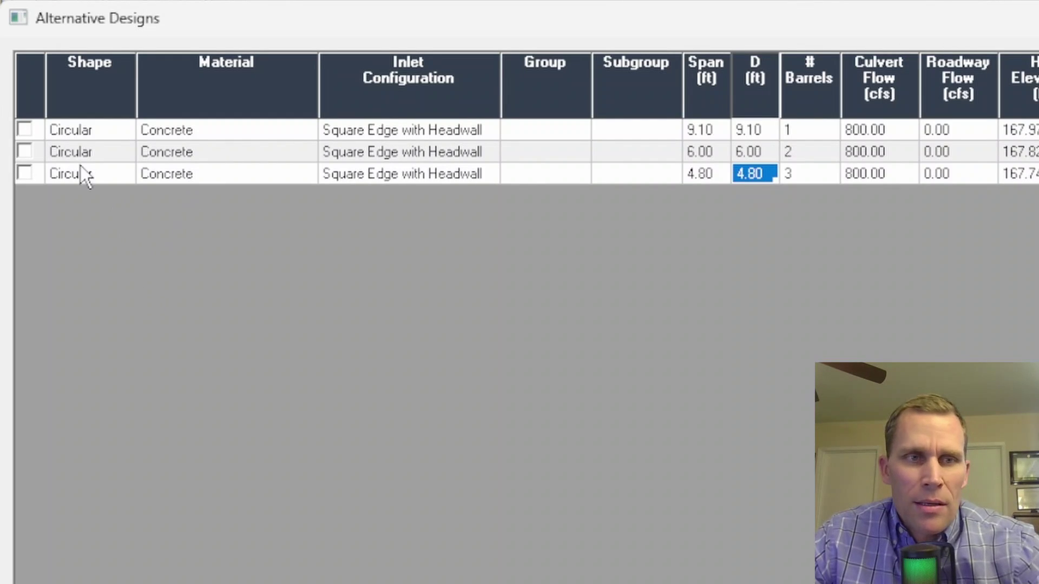
# - Select all three design alternatives and export their crossings to the Desktop as the HY-8 project file trial1
pyautogui.click(27, 129)
pyautogui.click(26, 151)
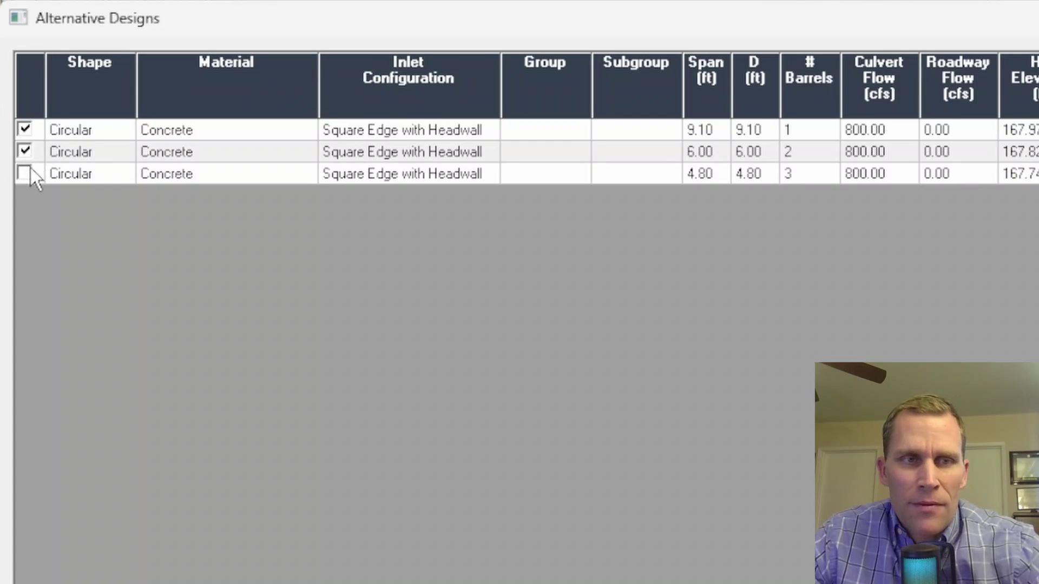
pyautogui.click(26, 156)
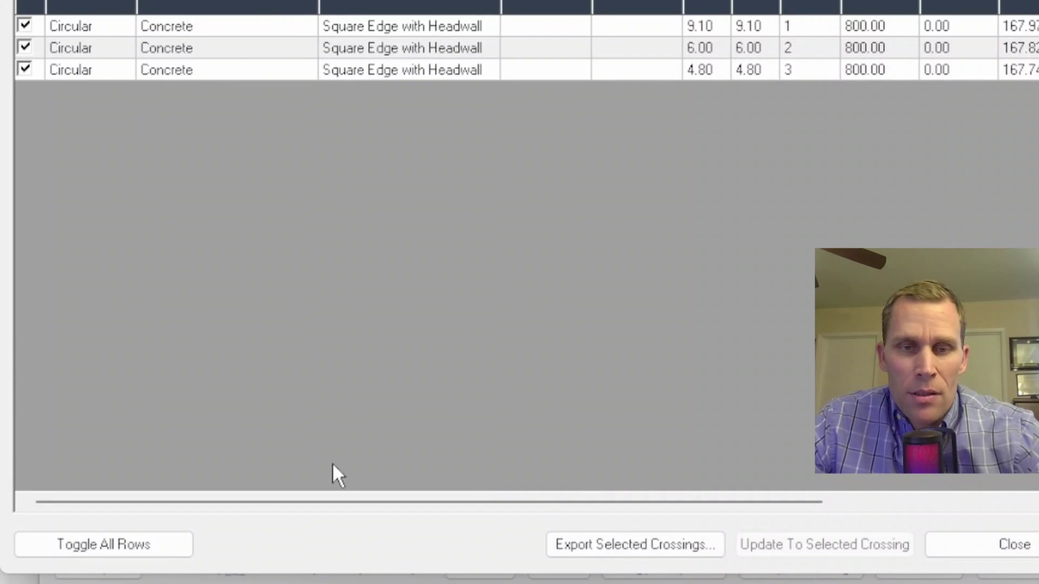
pyautogui.click(615, 541)
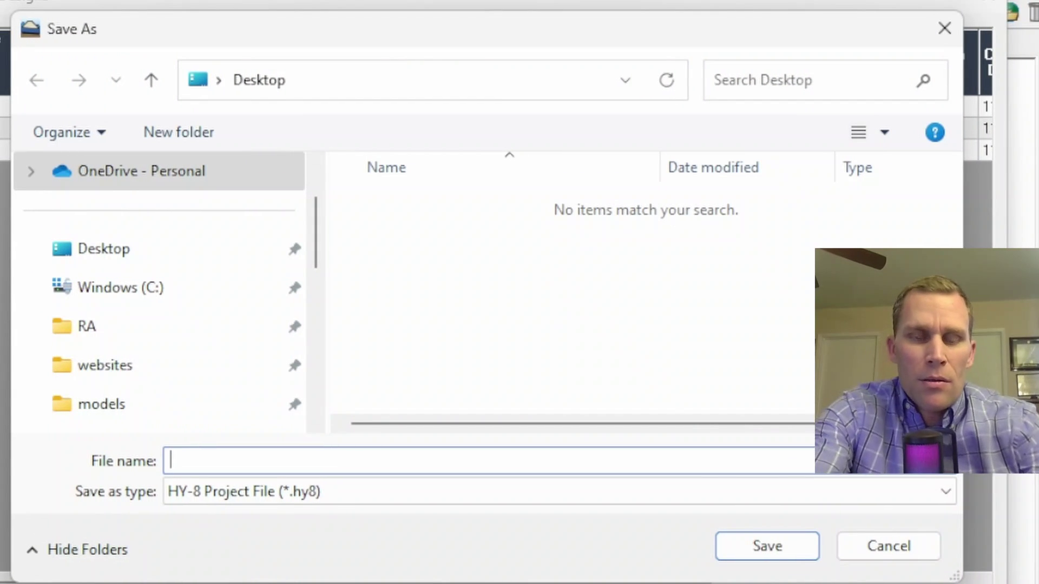
pyautogui.write('trial1')
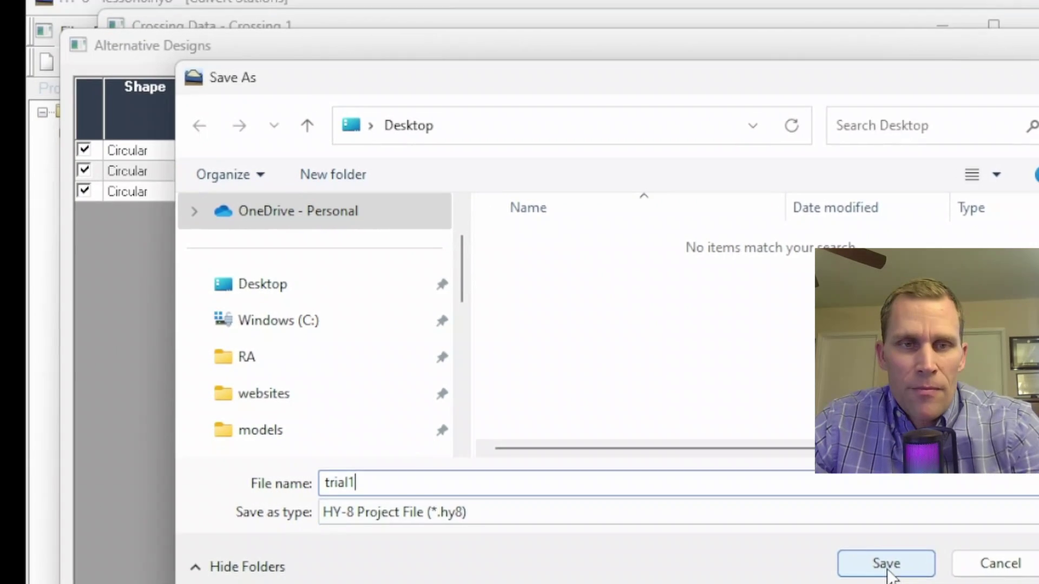
pyautogui.click(768, 546)
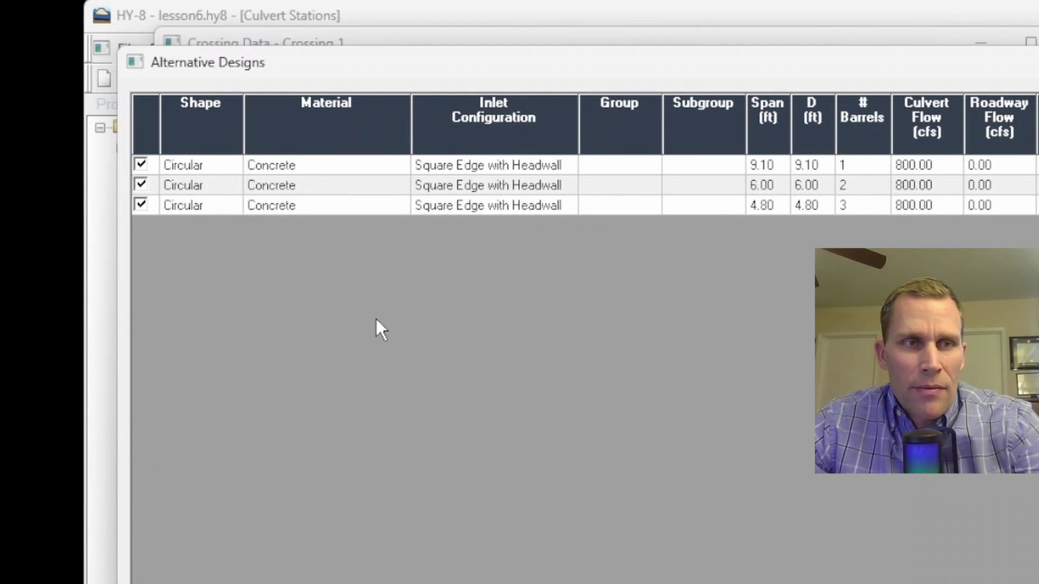
# - Toggle the selection of all alternative rows at once, leaving all three unselected
pyautogui.moveTo(21, 27); pyautogui.dragTo(35, 77)
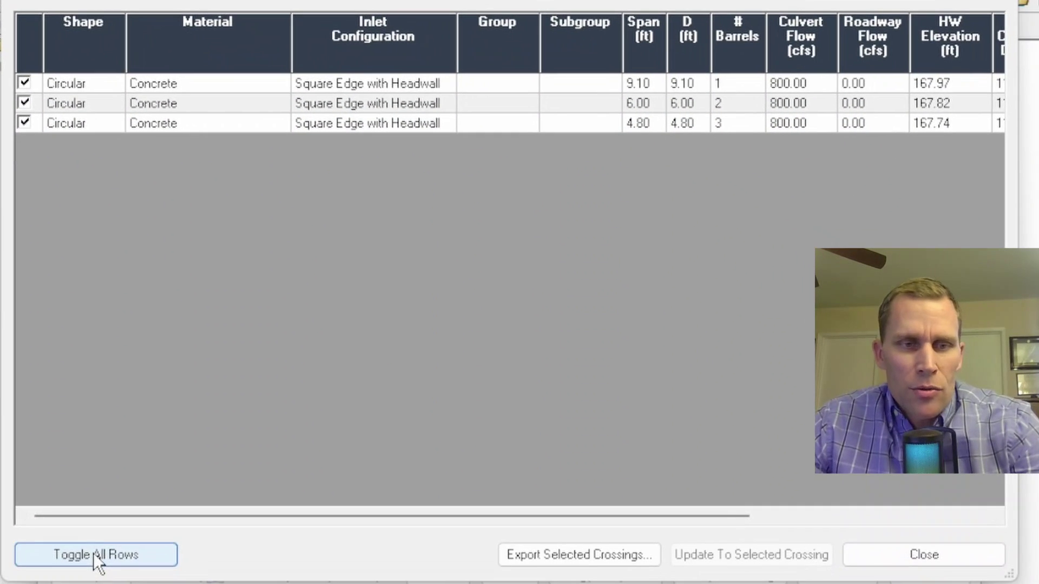
pyautogui.click(93, 553)
pyautogui.click(102, 555)
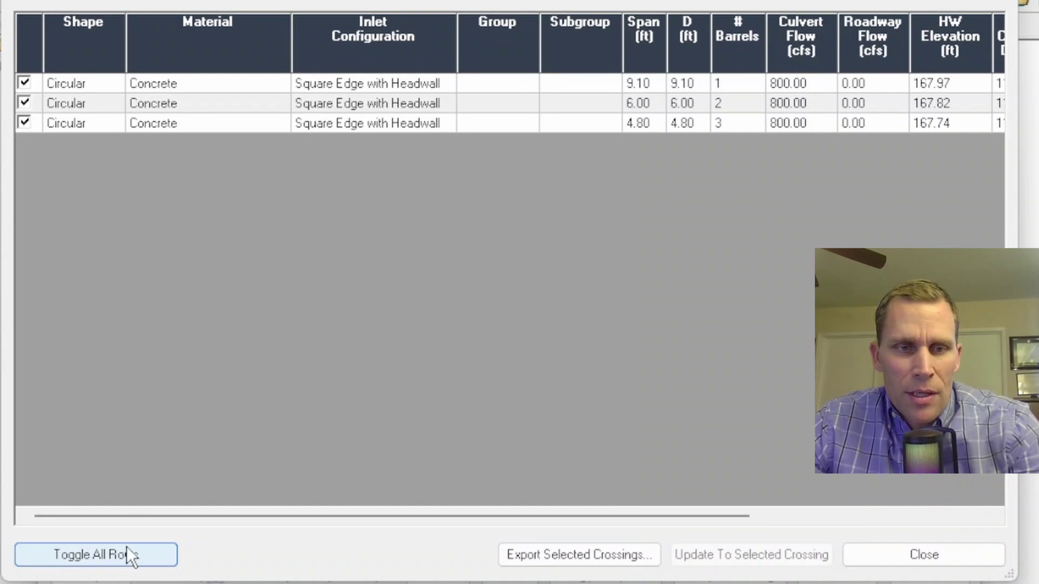
pyautogui.click(105, 556)
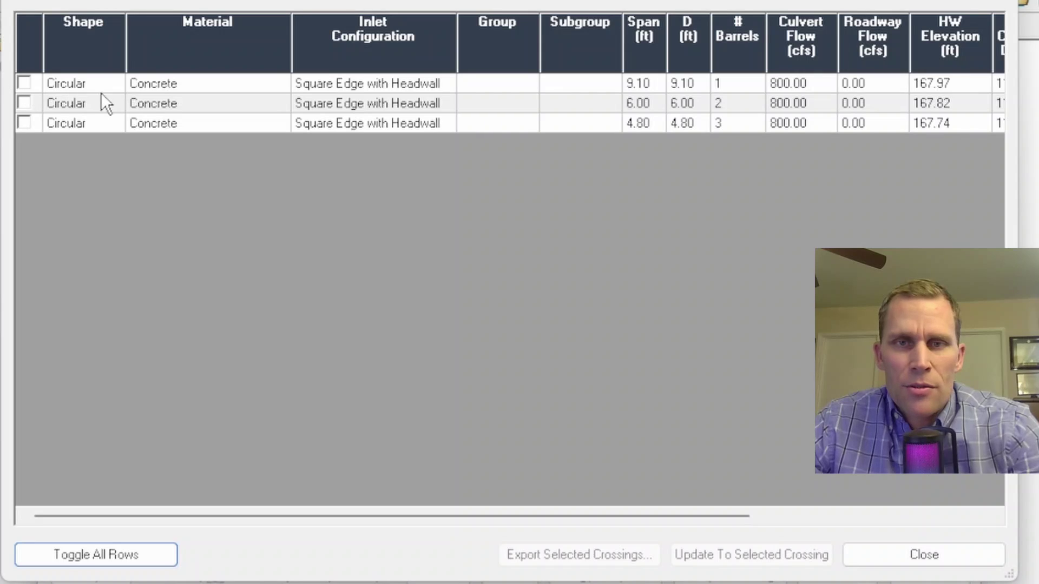
# - Update Crossing 1 to the two-barrel, 6.00 ft circular concrete alternative and check the culvert's resulting diameter and number of barrels
pyautogui.click(24, 103)
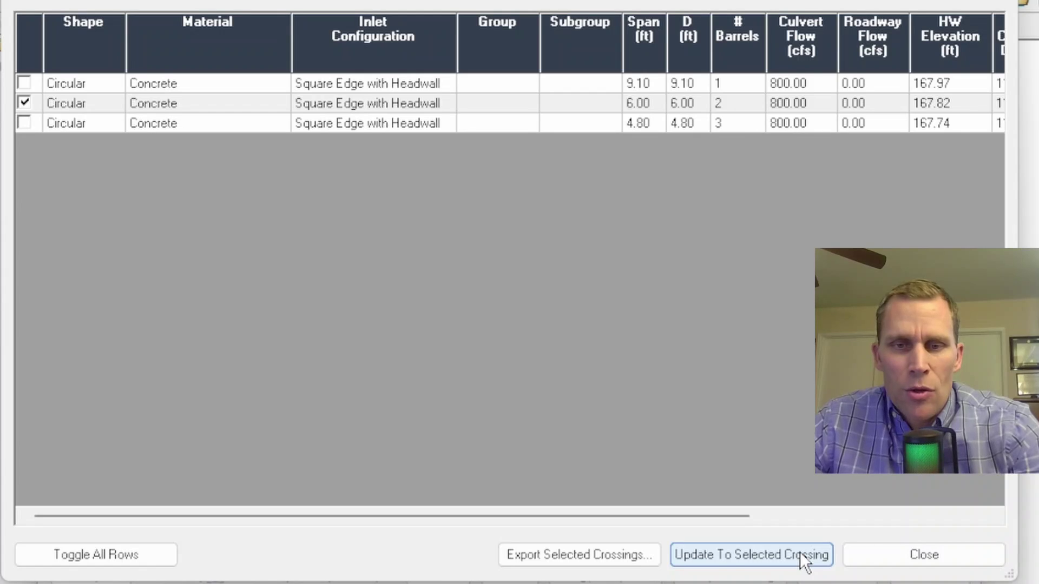
pyautogui.click(738, 103)
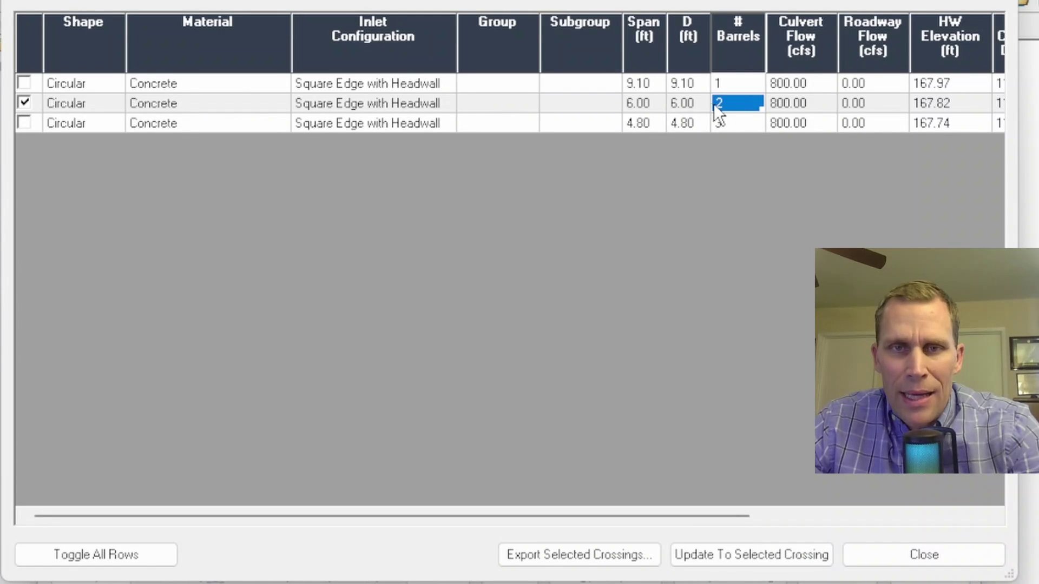
pyautogui.click(674, 107)
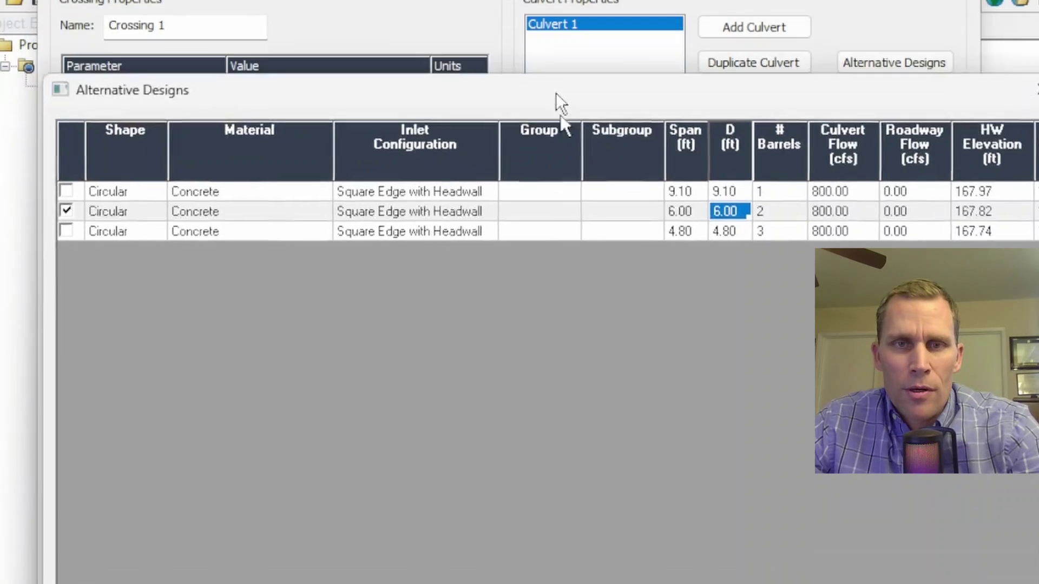
pyautogui.moveTo(559, 102); pyautogui.dragTo(564, 461)
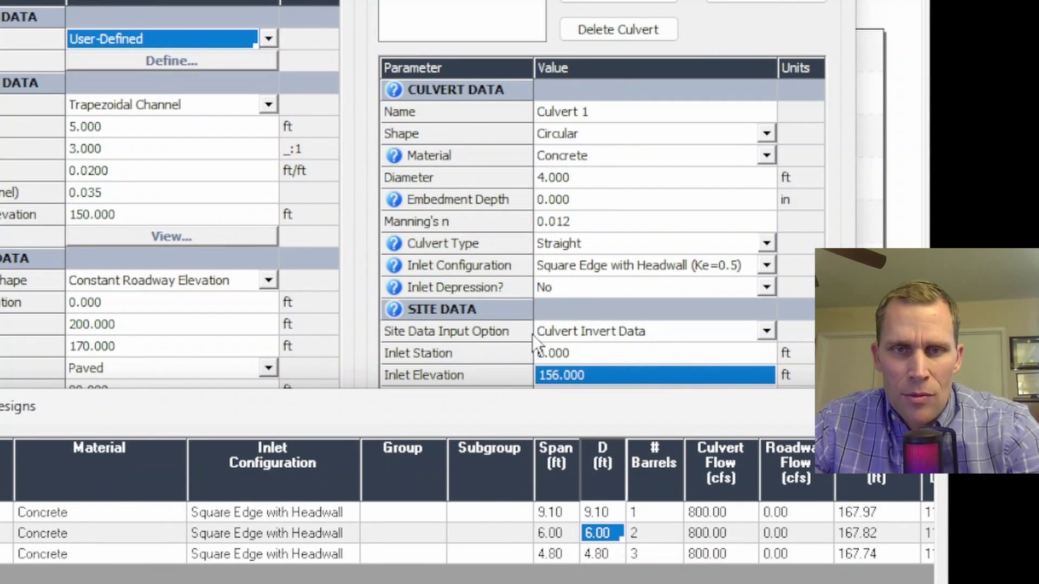
pyautogui.moveTo(558, 404); pyautogui.dragTo(529, 0)
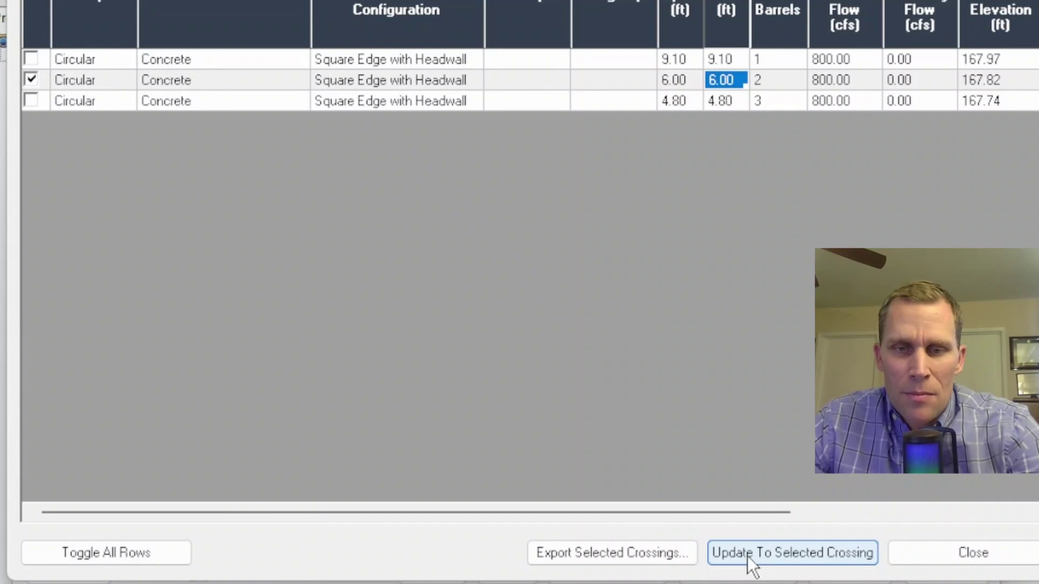
pyautogui.click(792, 557)
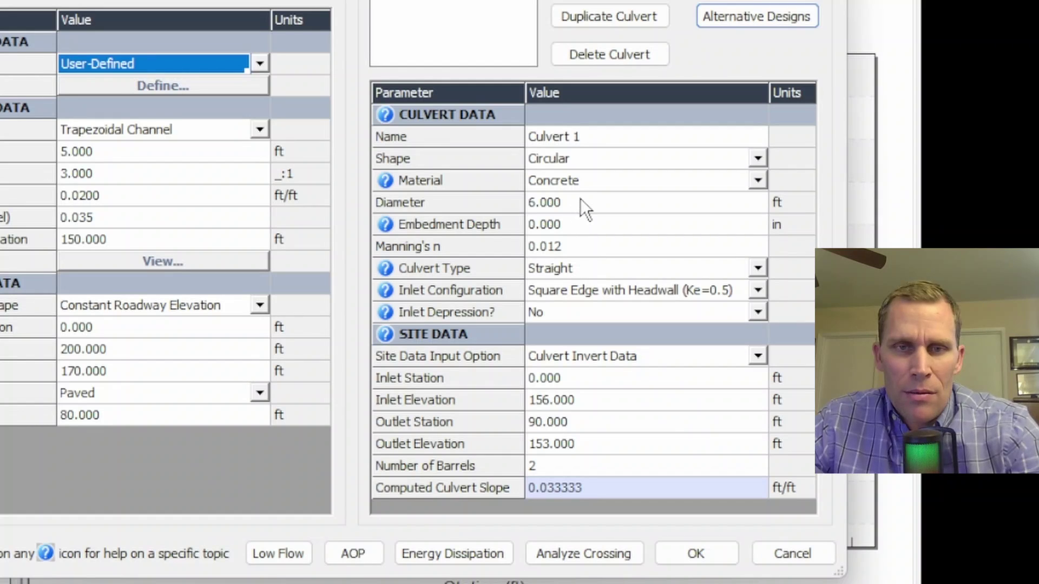
pyautogui.click(580, 198)
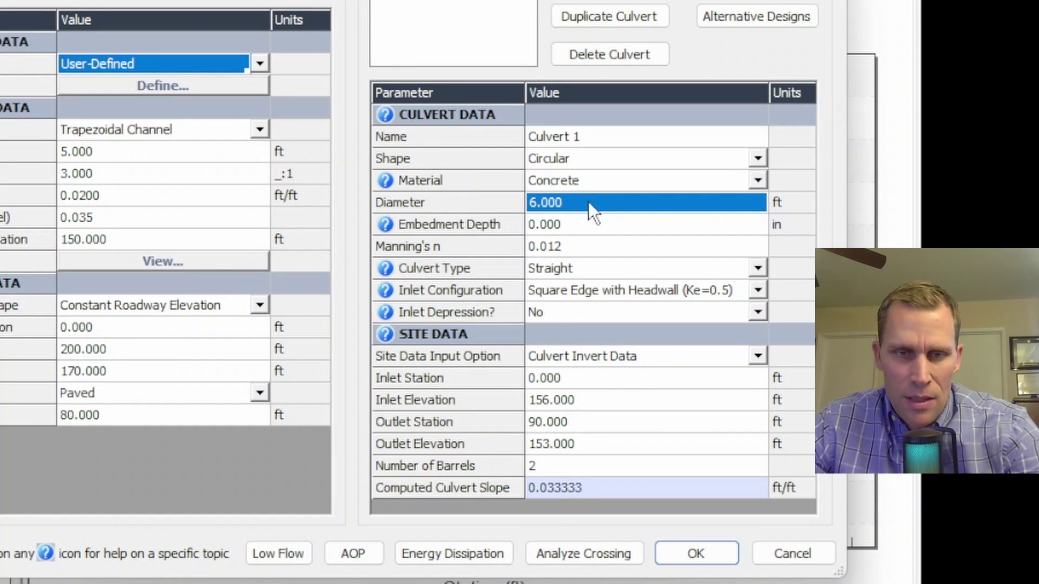
pyautogui.click(558, 466)
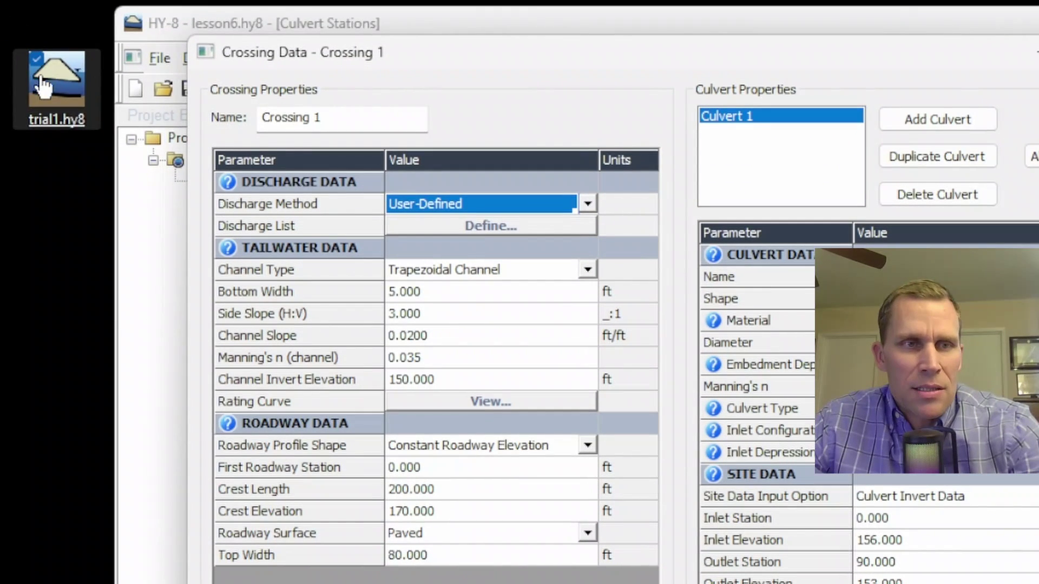
# - Accept the Crossing 1 data and open the exported project file trial1.hy8 from the Desktop
pyautogui.moveTo(34, 76); pyautogui.dragTo(60, 140)
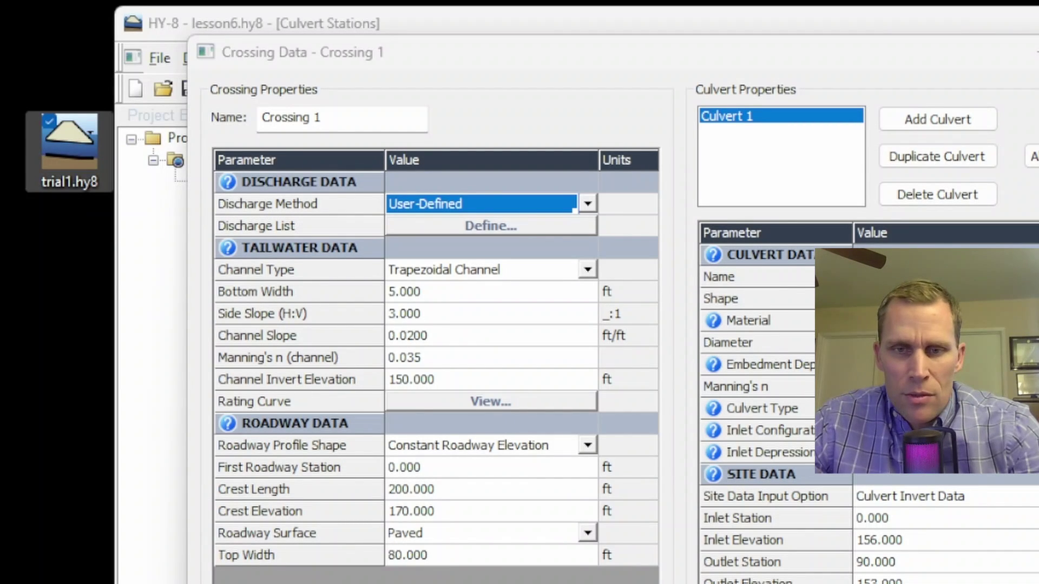
pyautogui.click(785, 583)
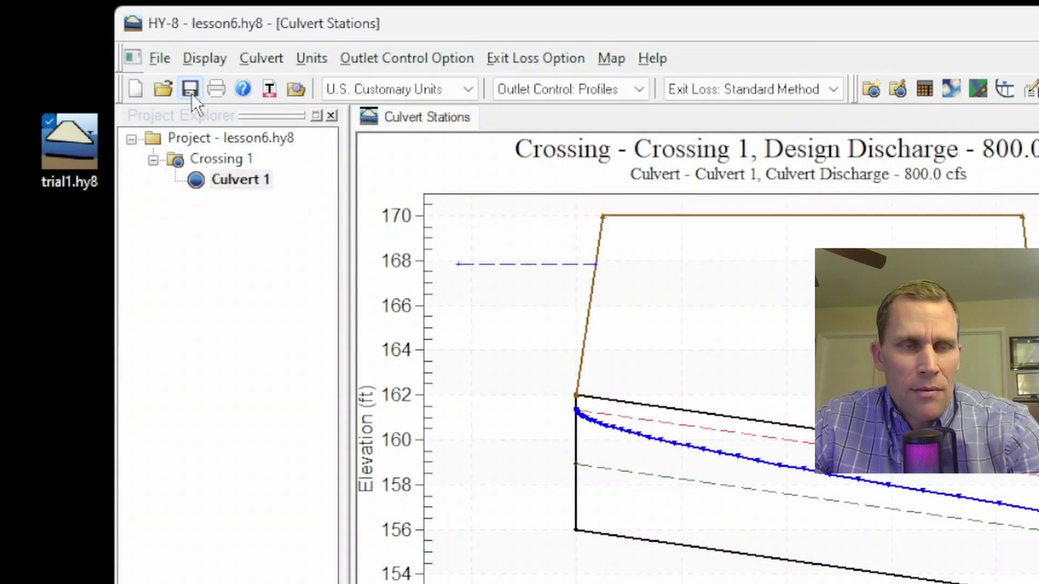
pyautogui.click(164, 89)
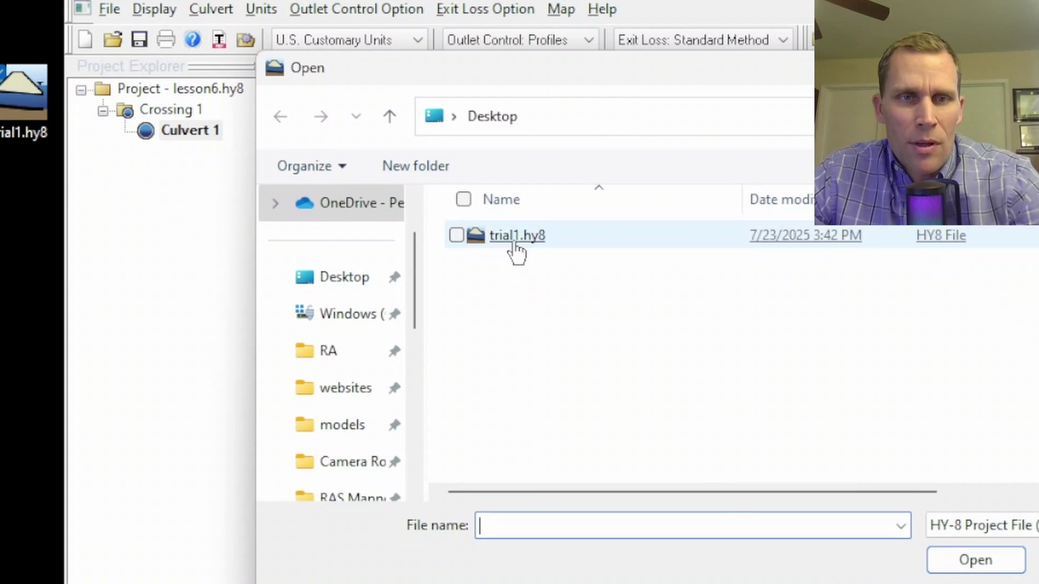
pyautogui.doubleClick(535, 267)
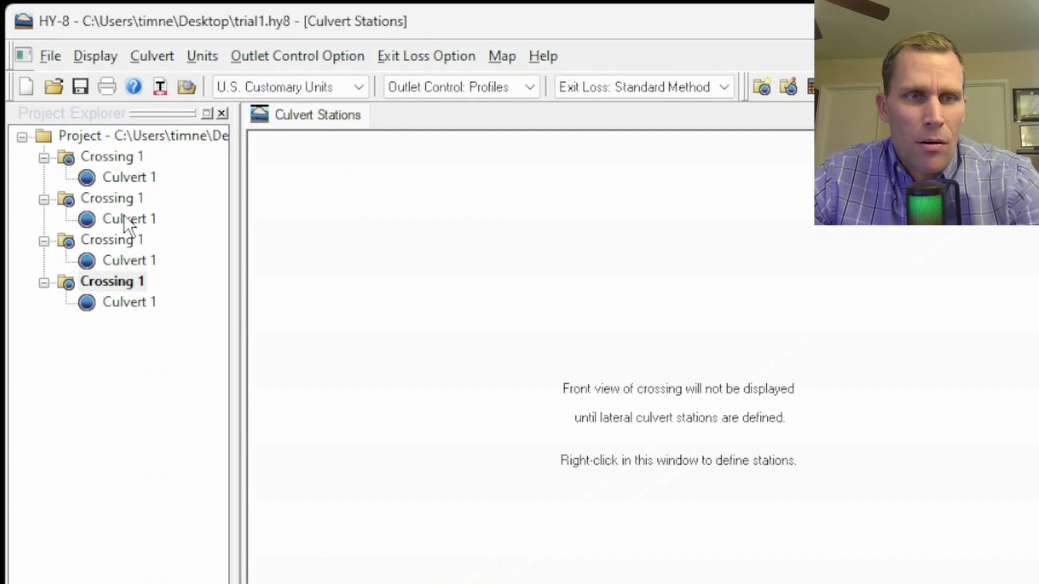
# - Browse the exported alternative crossings and their culverts in the project tree, viewing the culvert plots
pyautogui.click(111, 203)
pyautogui.click(109, 246)
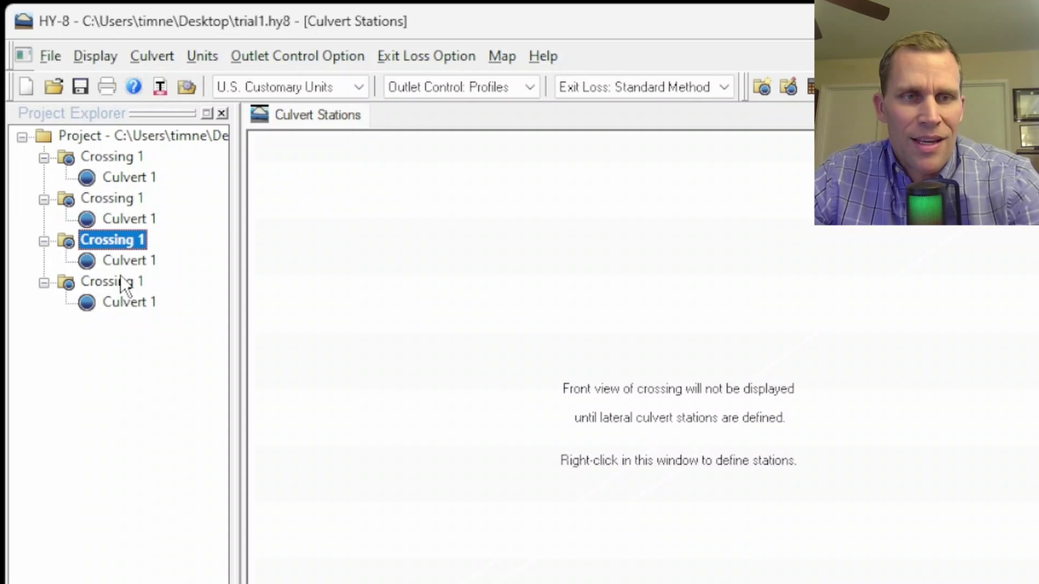
pyautogui.click(120, 278)
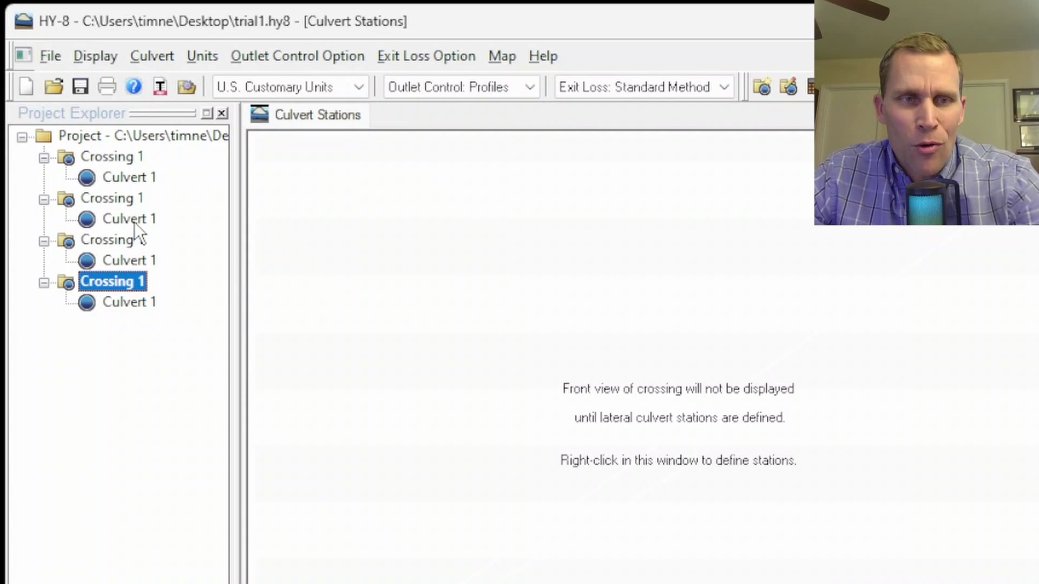
pyautogui.click(135, 222)
pyautogui.click(128, 261)
pyautogui.click(128, 300)
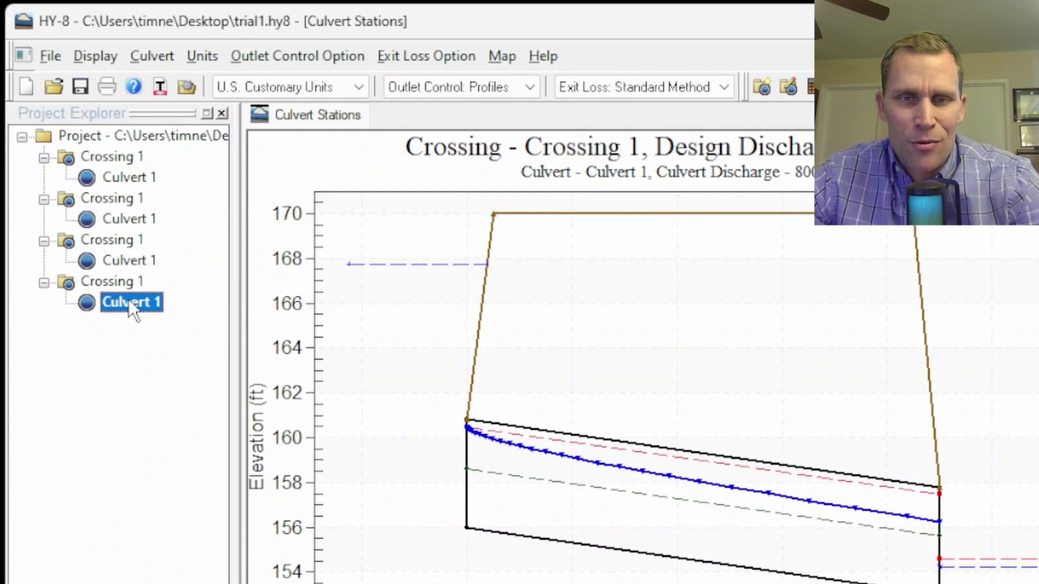
pyautogui.click(128, 220)
pyautogui.click(128, 261)
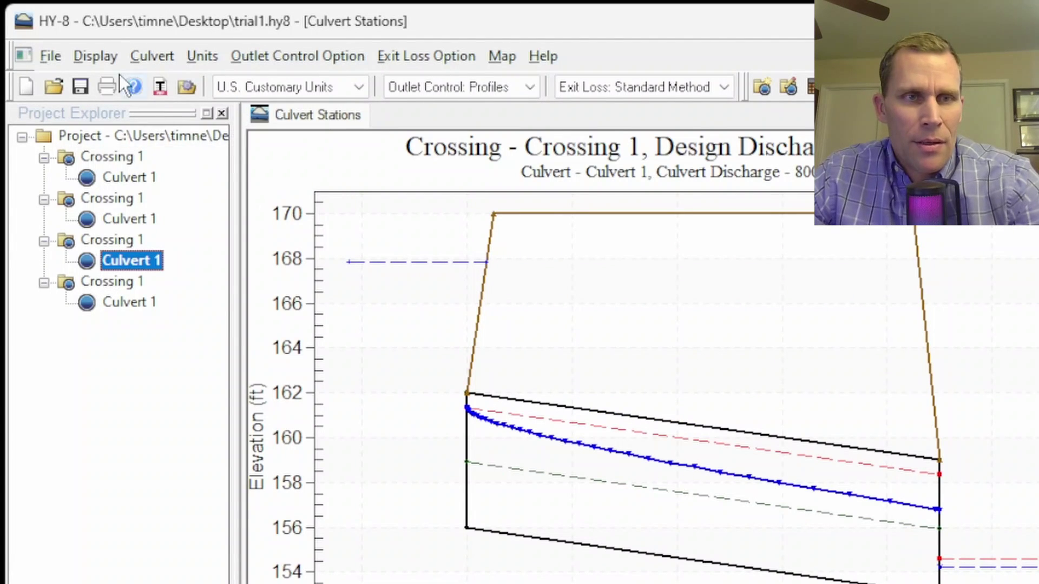
# - Check which display view is active and compare the side profiles of the culverts in the second, third and fourth crossings
pyautogui.click(106, 58)
pyautogui.moveTo(145, 170)
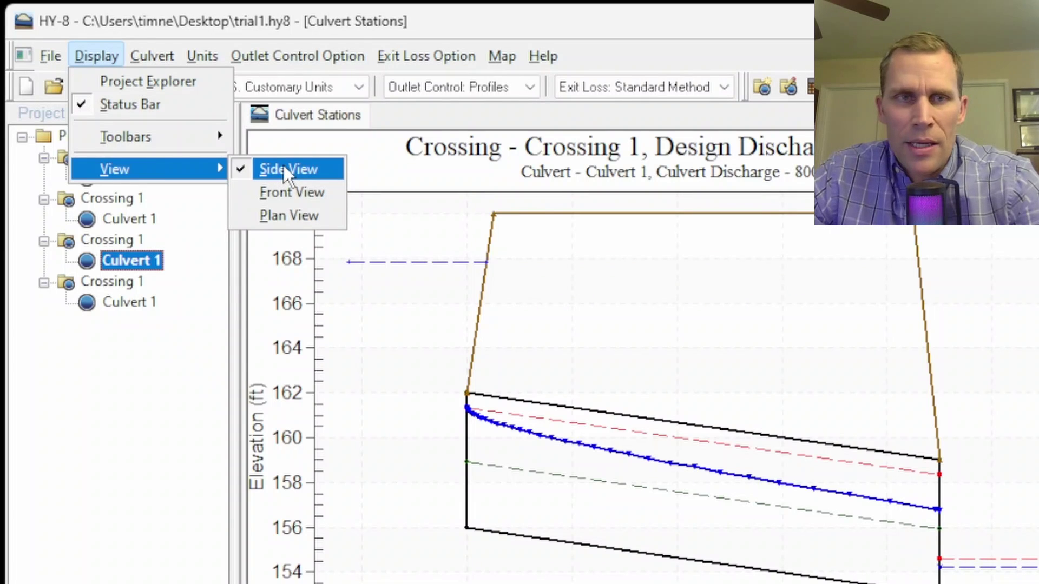
pyautogui.click(438, 26)
pyautogui.click(128, 220)
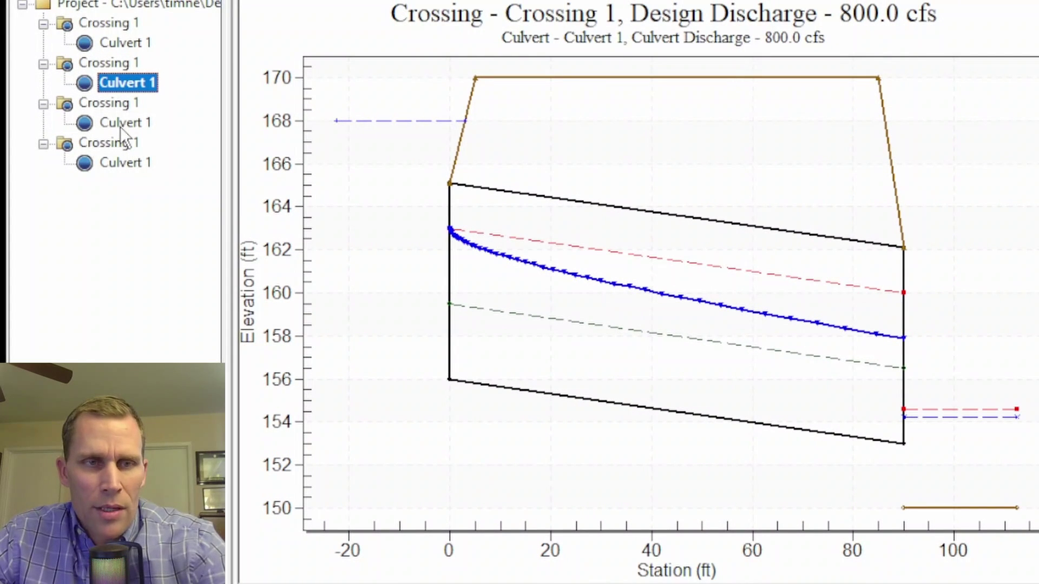
pyautogui.click(121, 127)
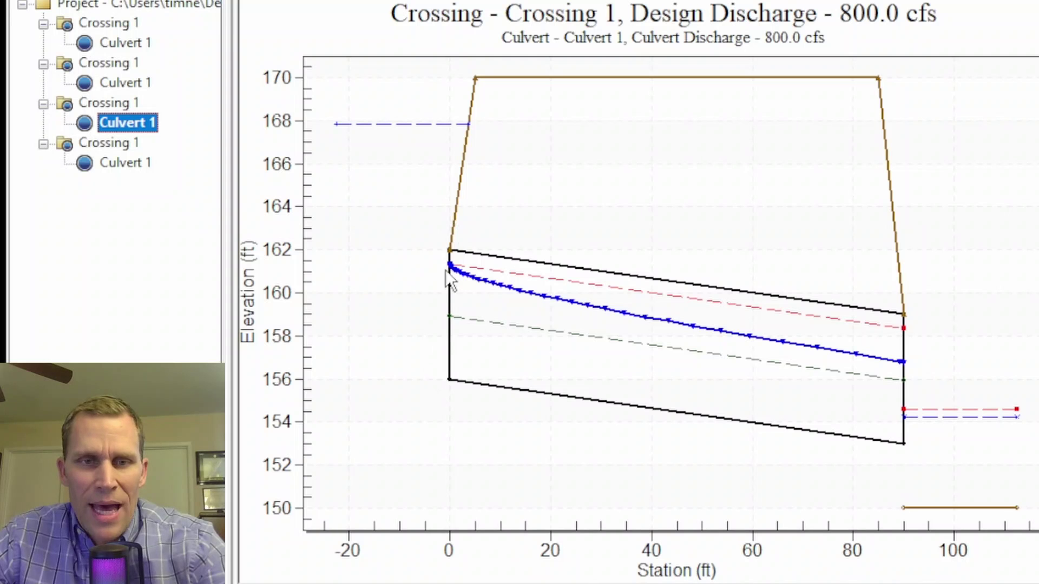
pyautogui.click(129, 164)
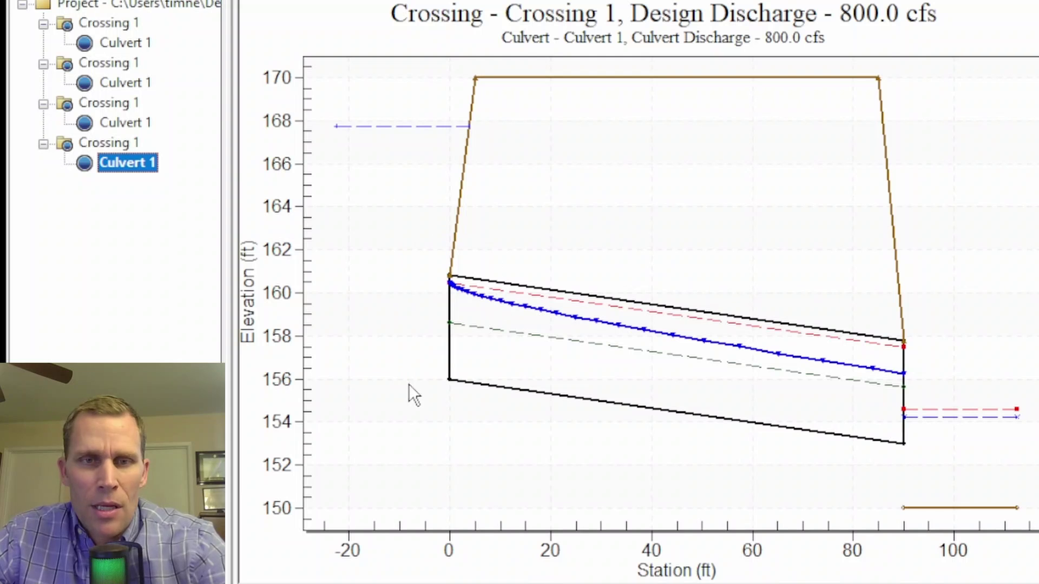
pyautogui.click(836, 22)
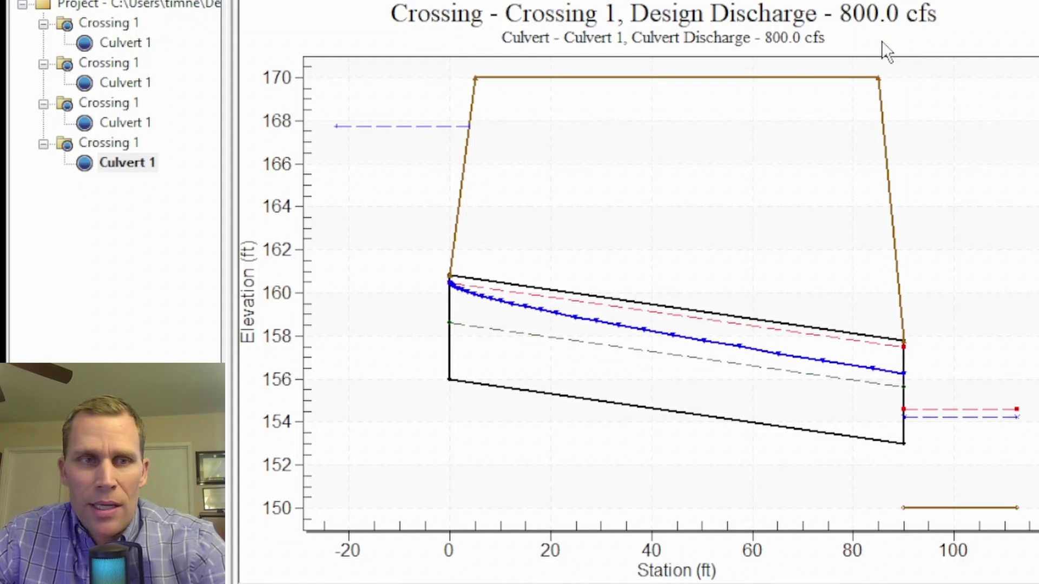
# - Open the crossing data of the fourth crossing's culvert and check its number of barrels and diameter
pyautogui.rightClick(118, 161)
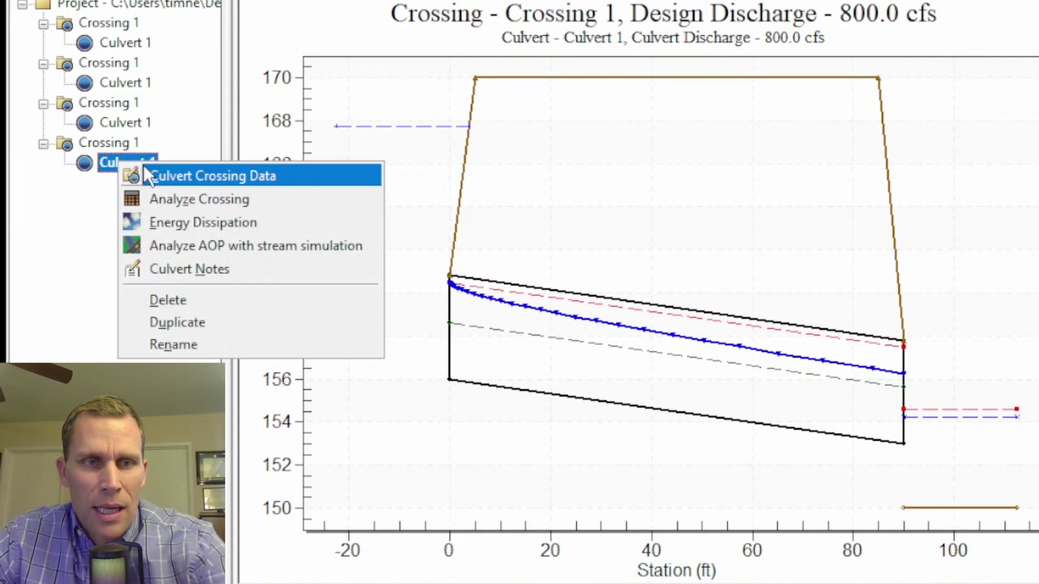
pyautogui.click(196, 177)
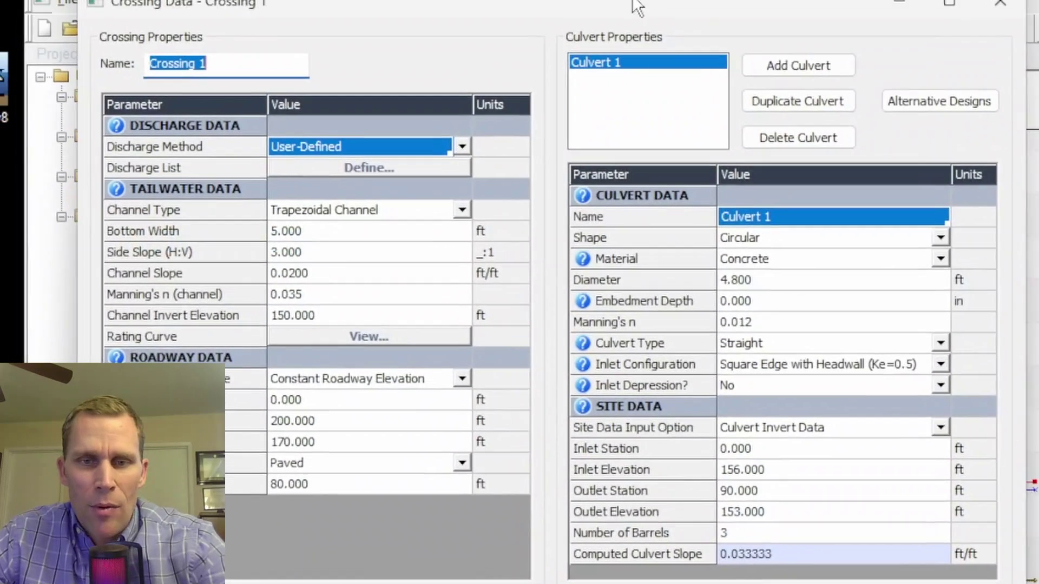
pyautogui.click(739, 531)
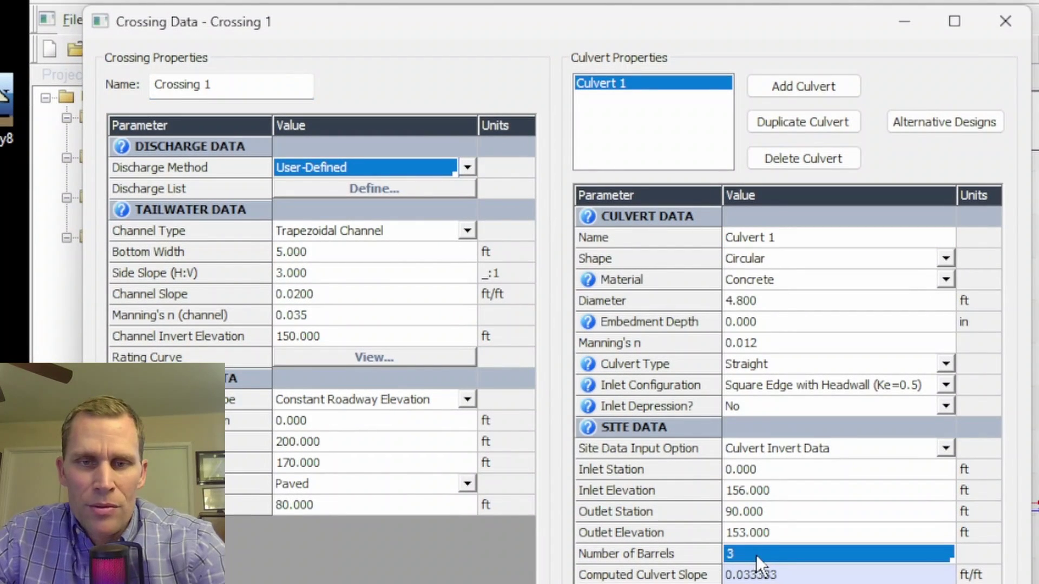
pyautogui.click(770, 298)
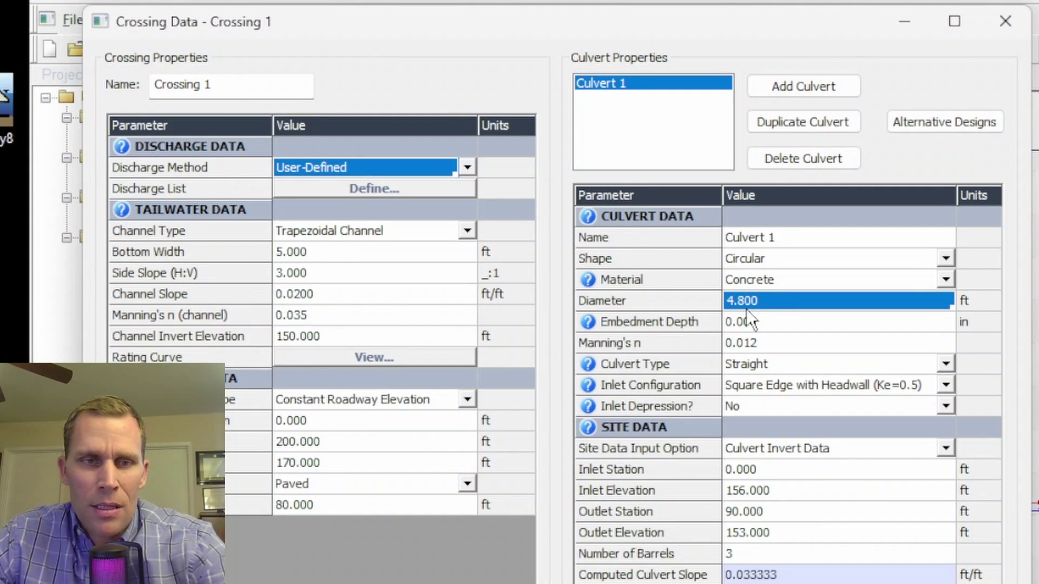